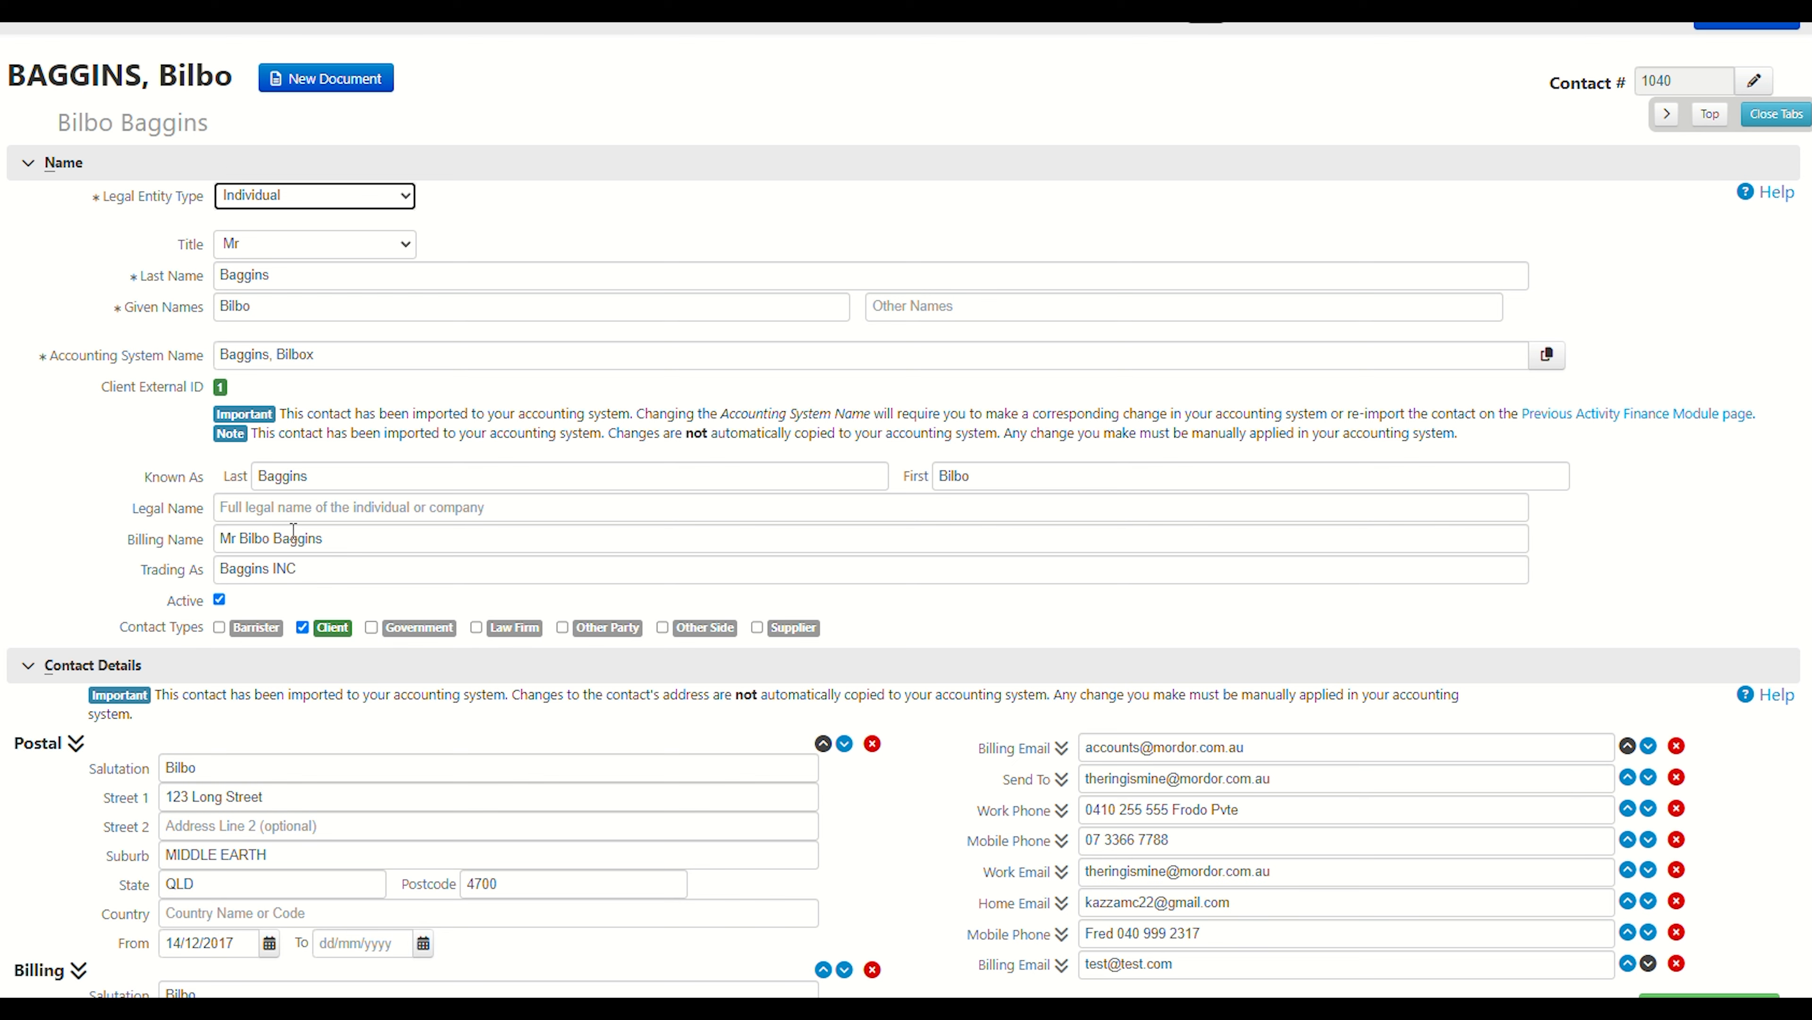
Review the contact's Name section fields, including Known As, Legal Name, Billing Name and Trading As.
click(296, 507)
scroll(300, 463, down, 2)
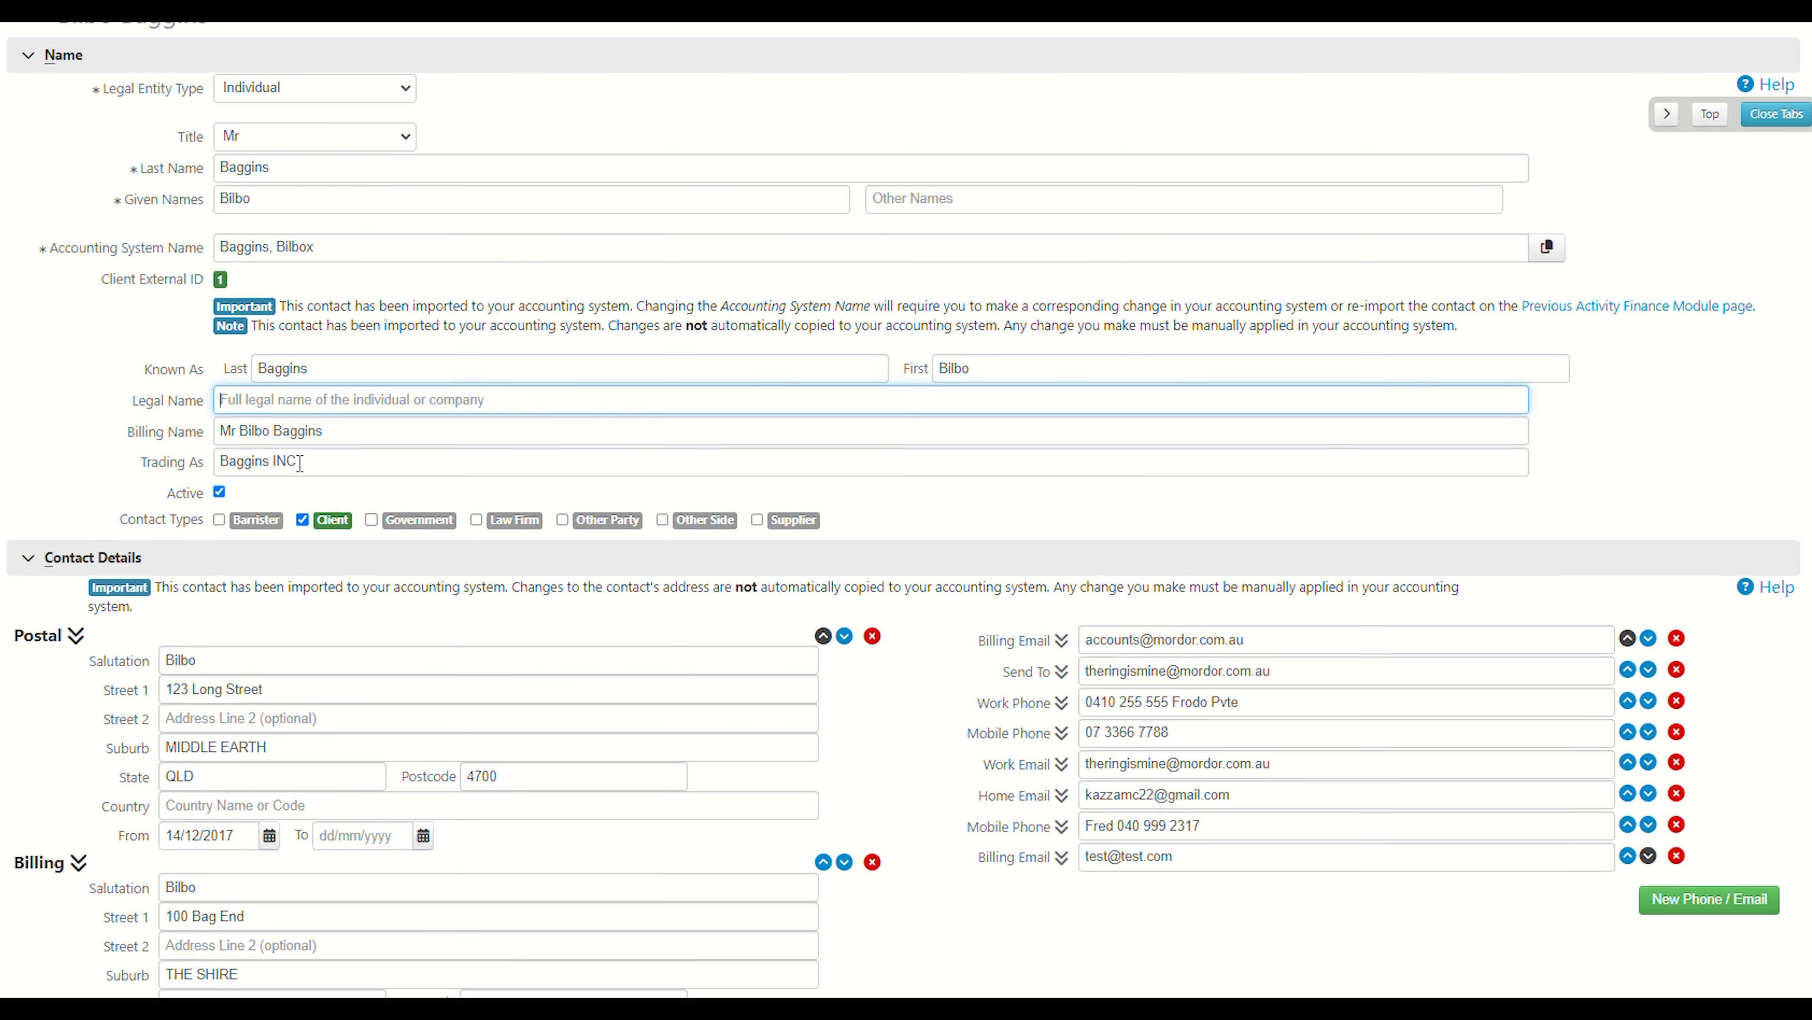
click(333, 367)
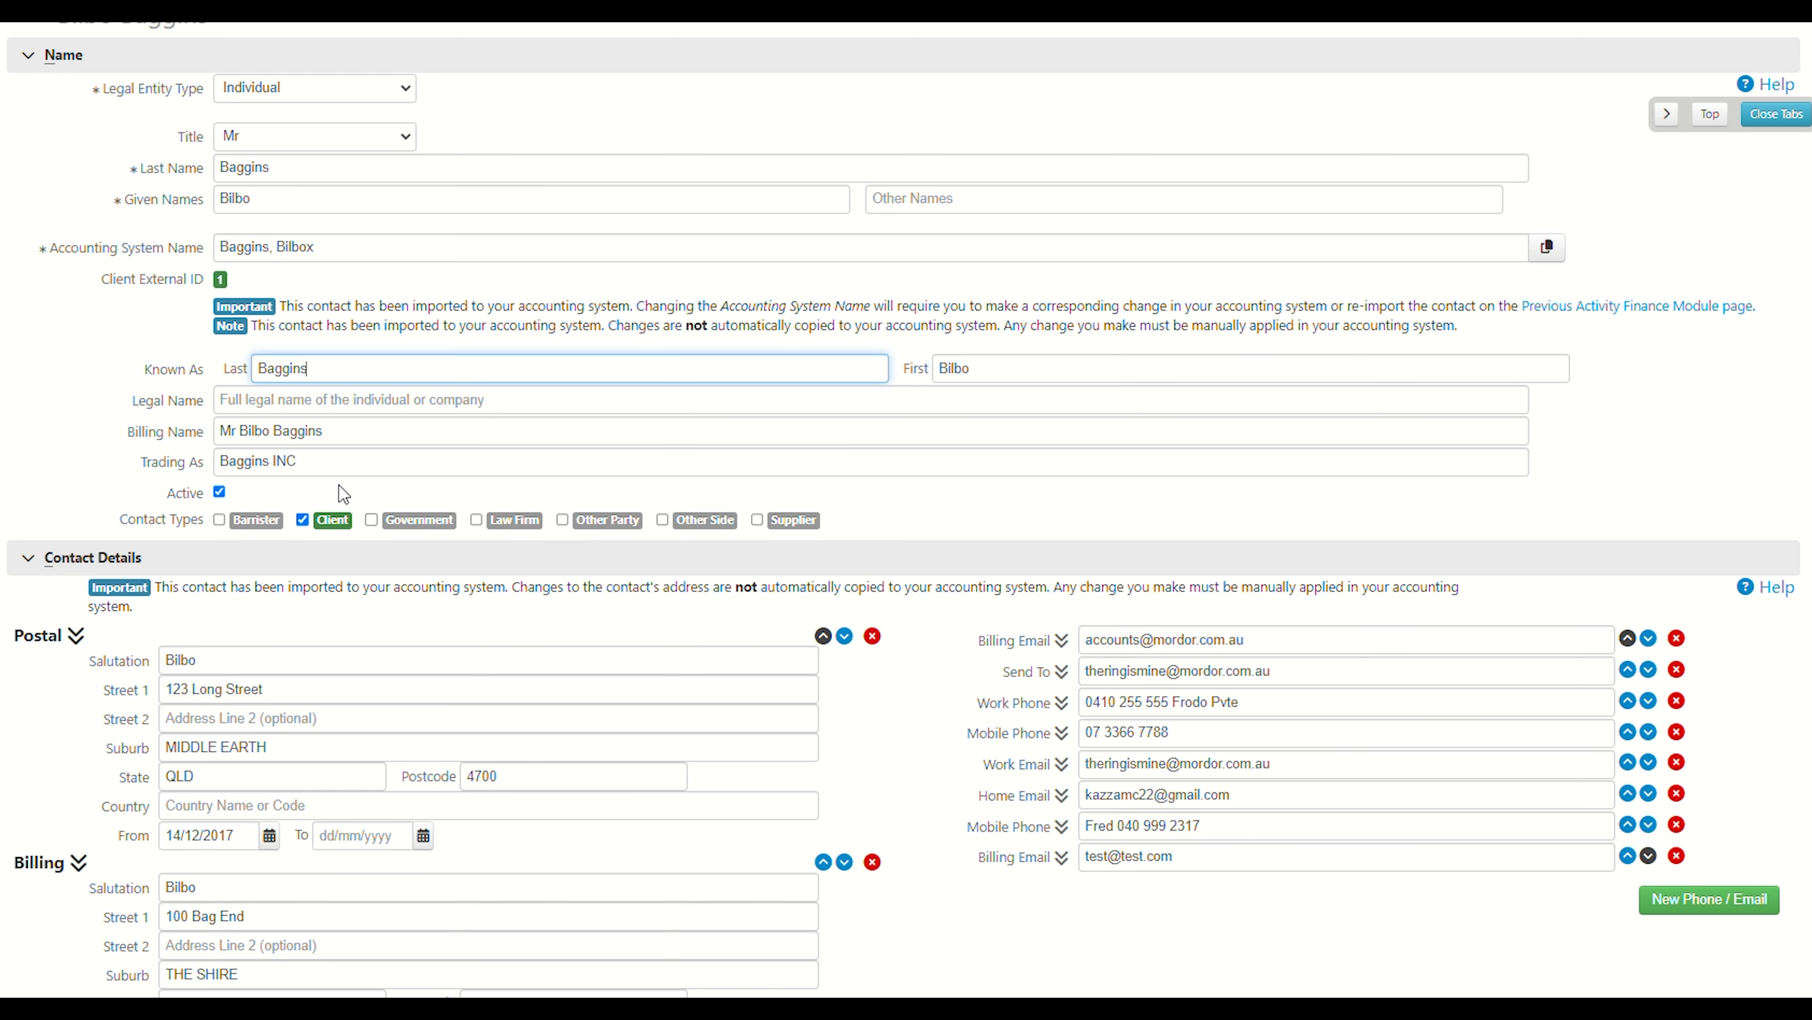
scroll(345, 493, down, 3)
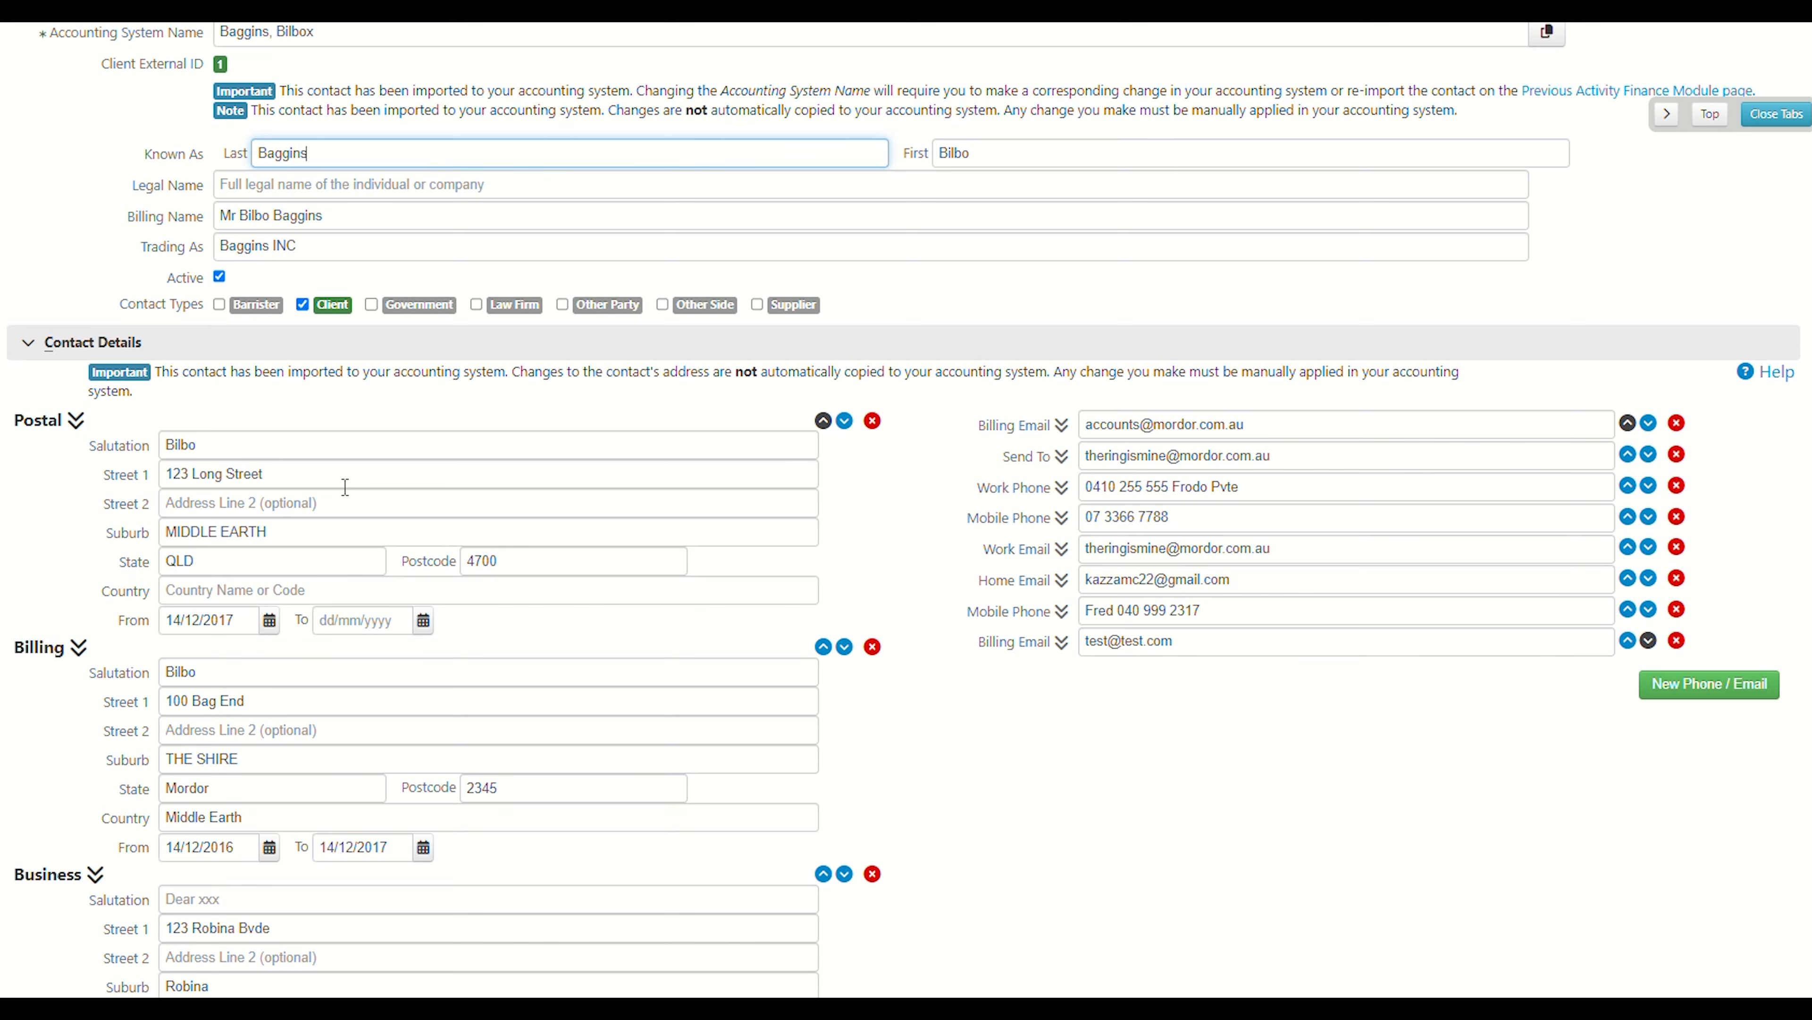
scroll(345, 488, down, 3)
scroll(345, 487, up, 3)
scroll(346, 487, up, 2)
scroll(346, 489, up, 5)
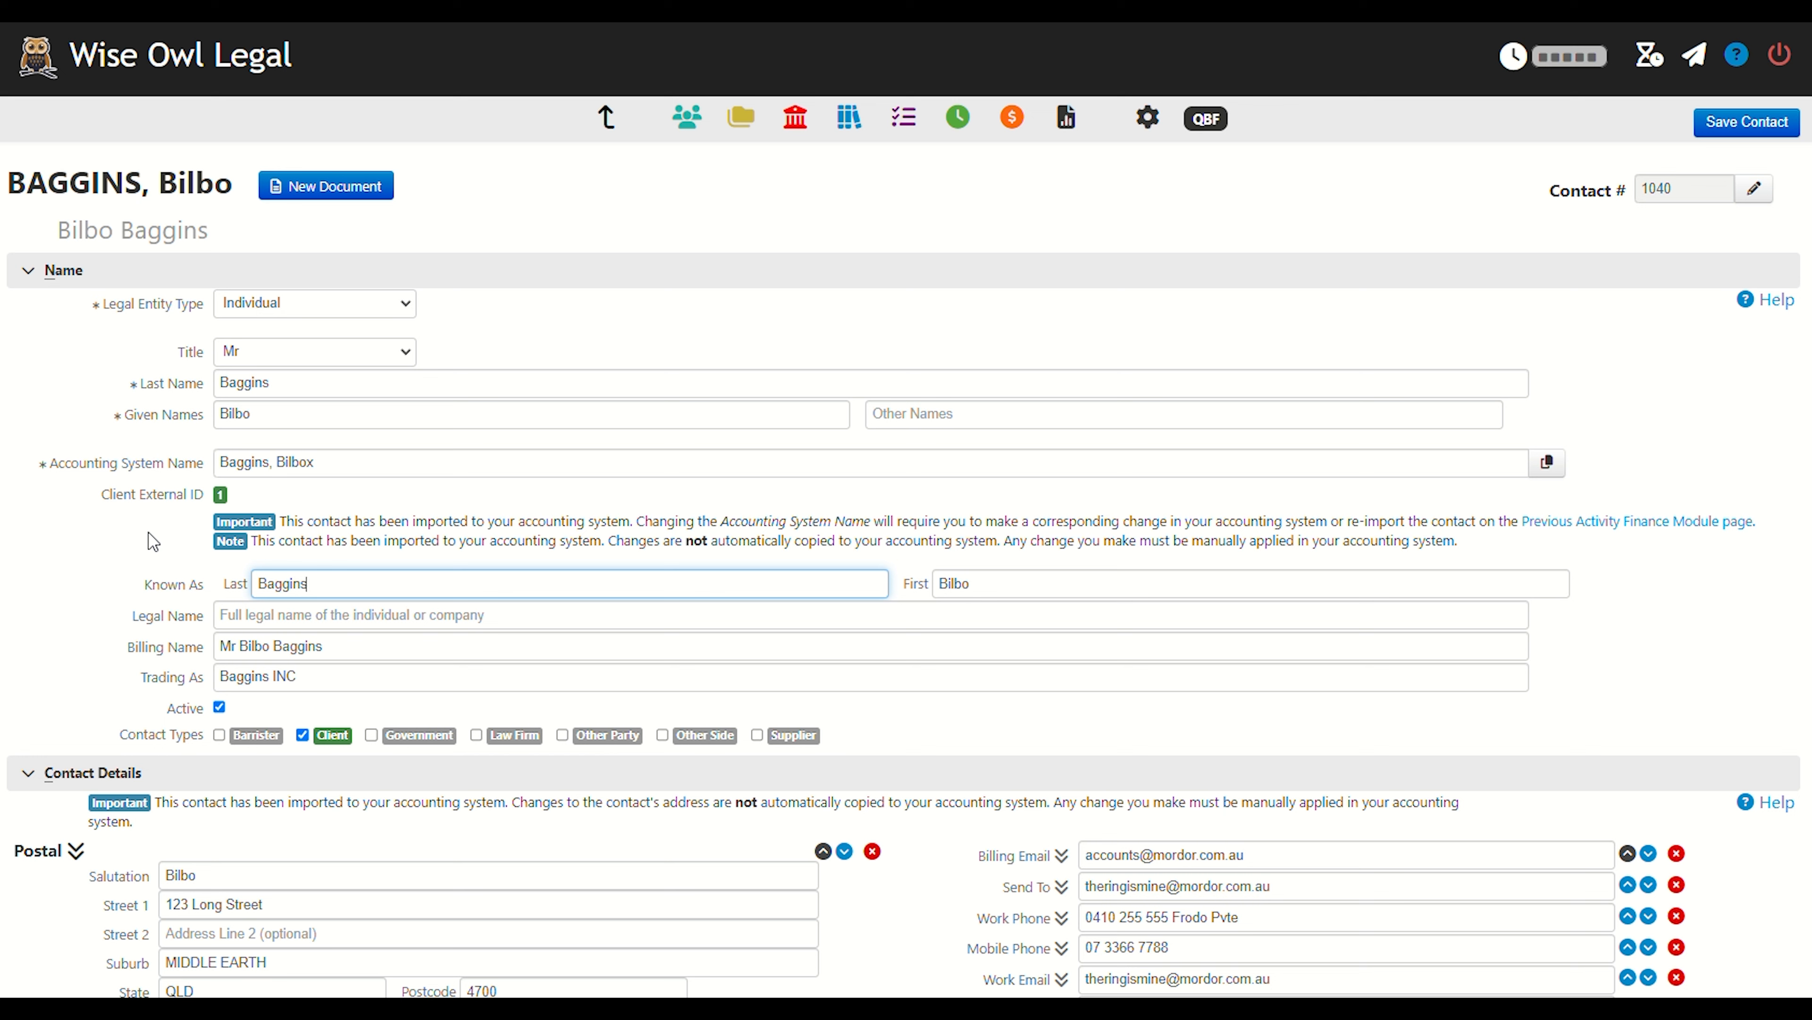
Browse the contact's postal, billing and business addresses and the list of phone and email entries.
click(575, 333)
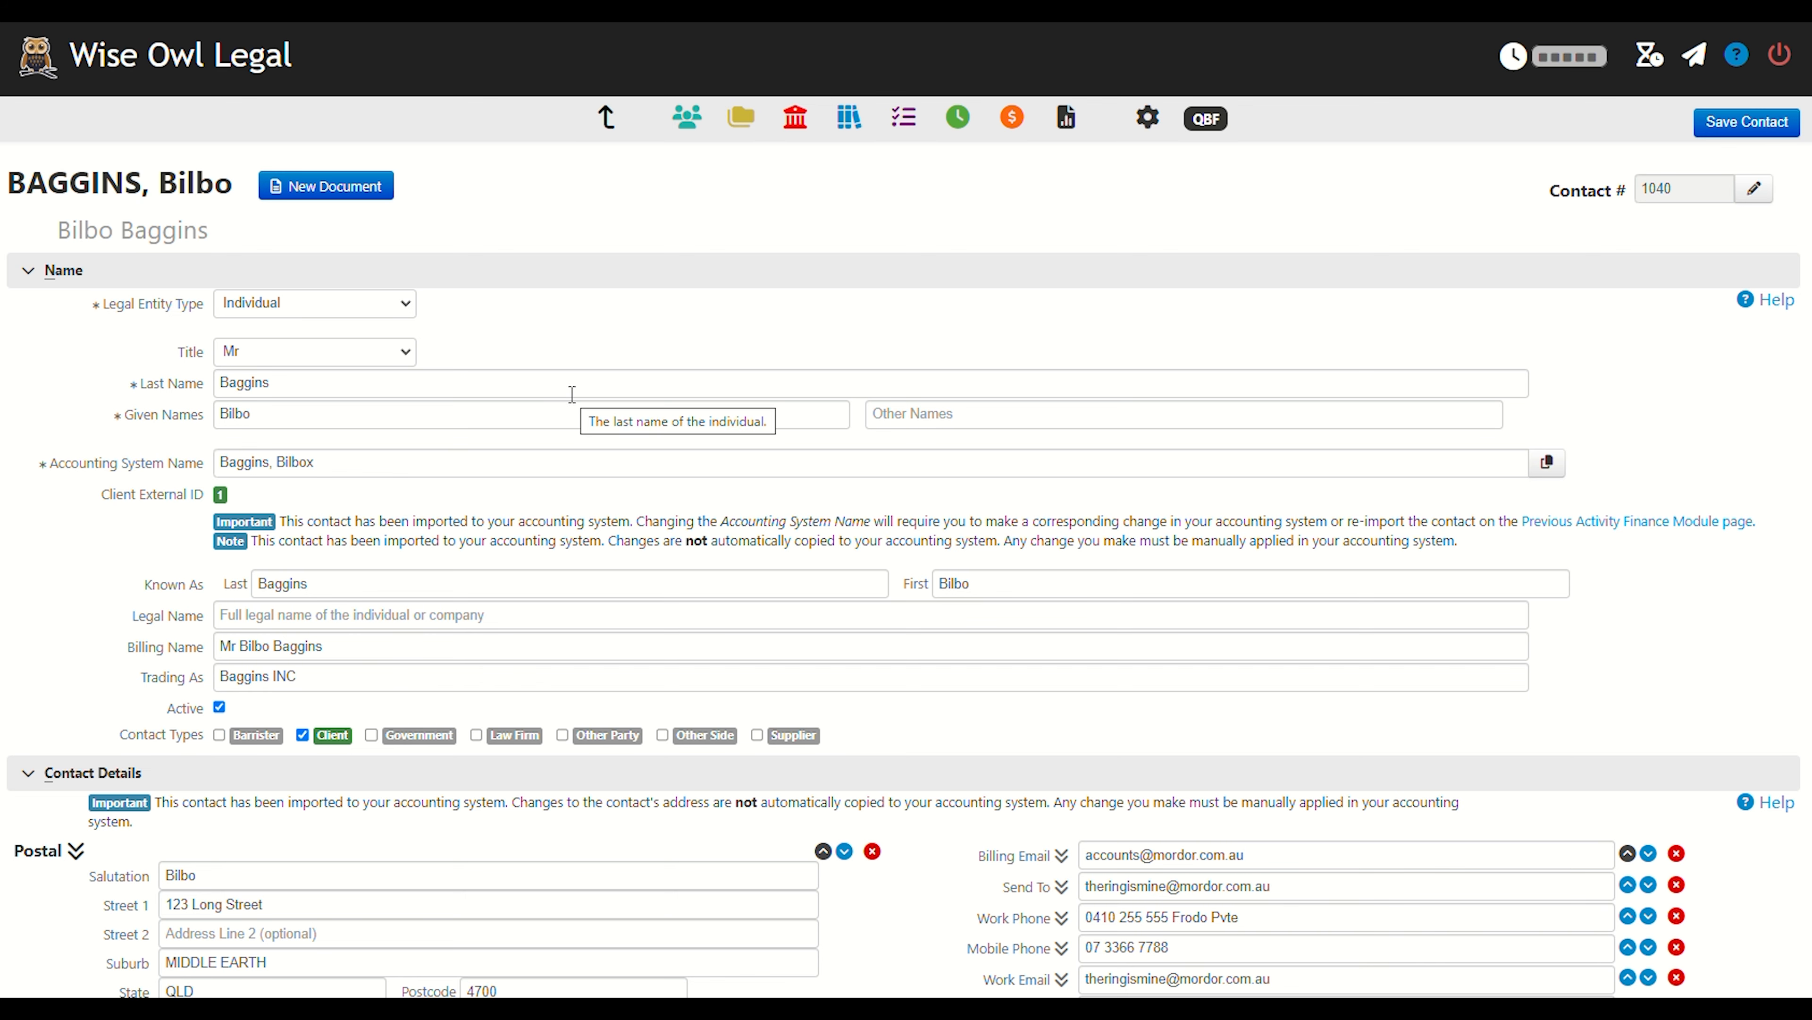
scroll(156, 611, down, 5)
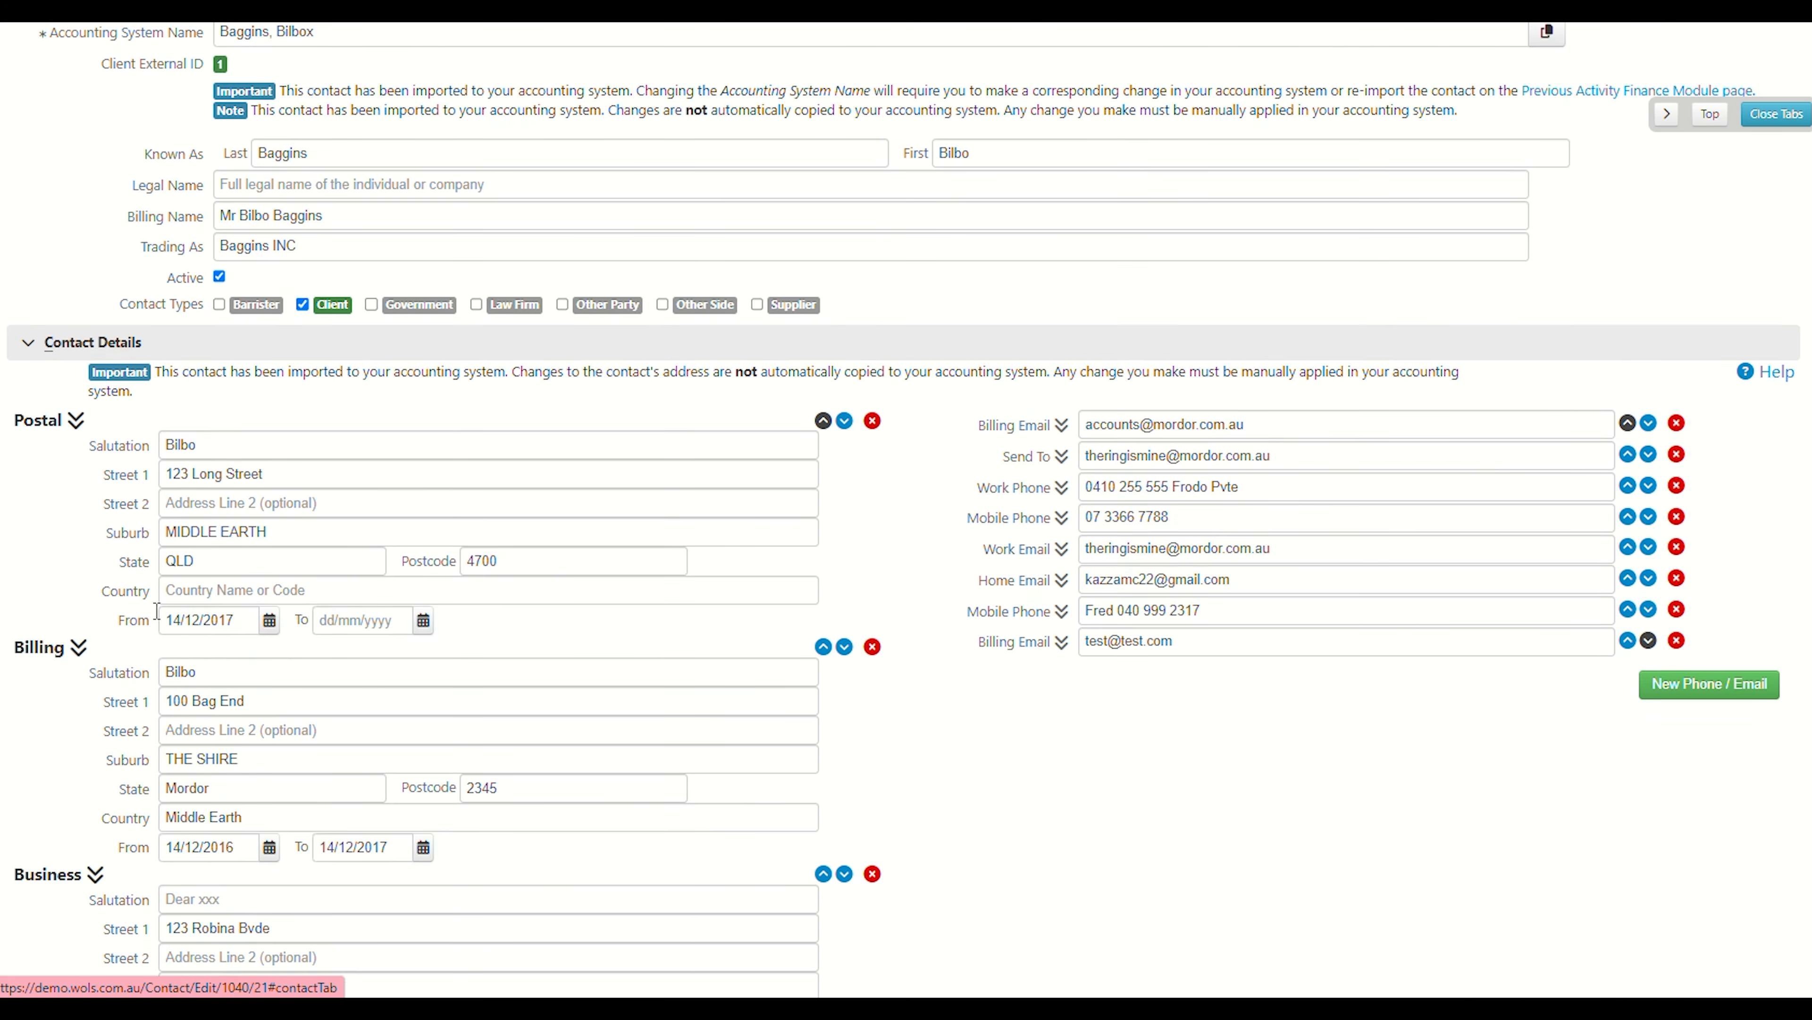
scroll(132, 735, down, 3)
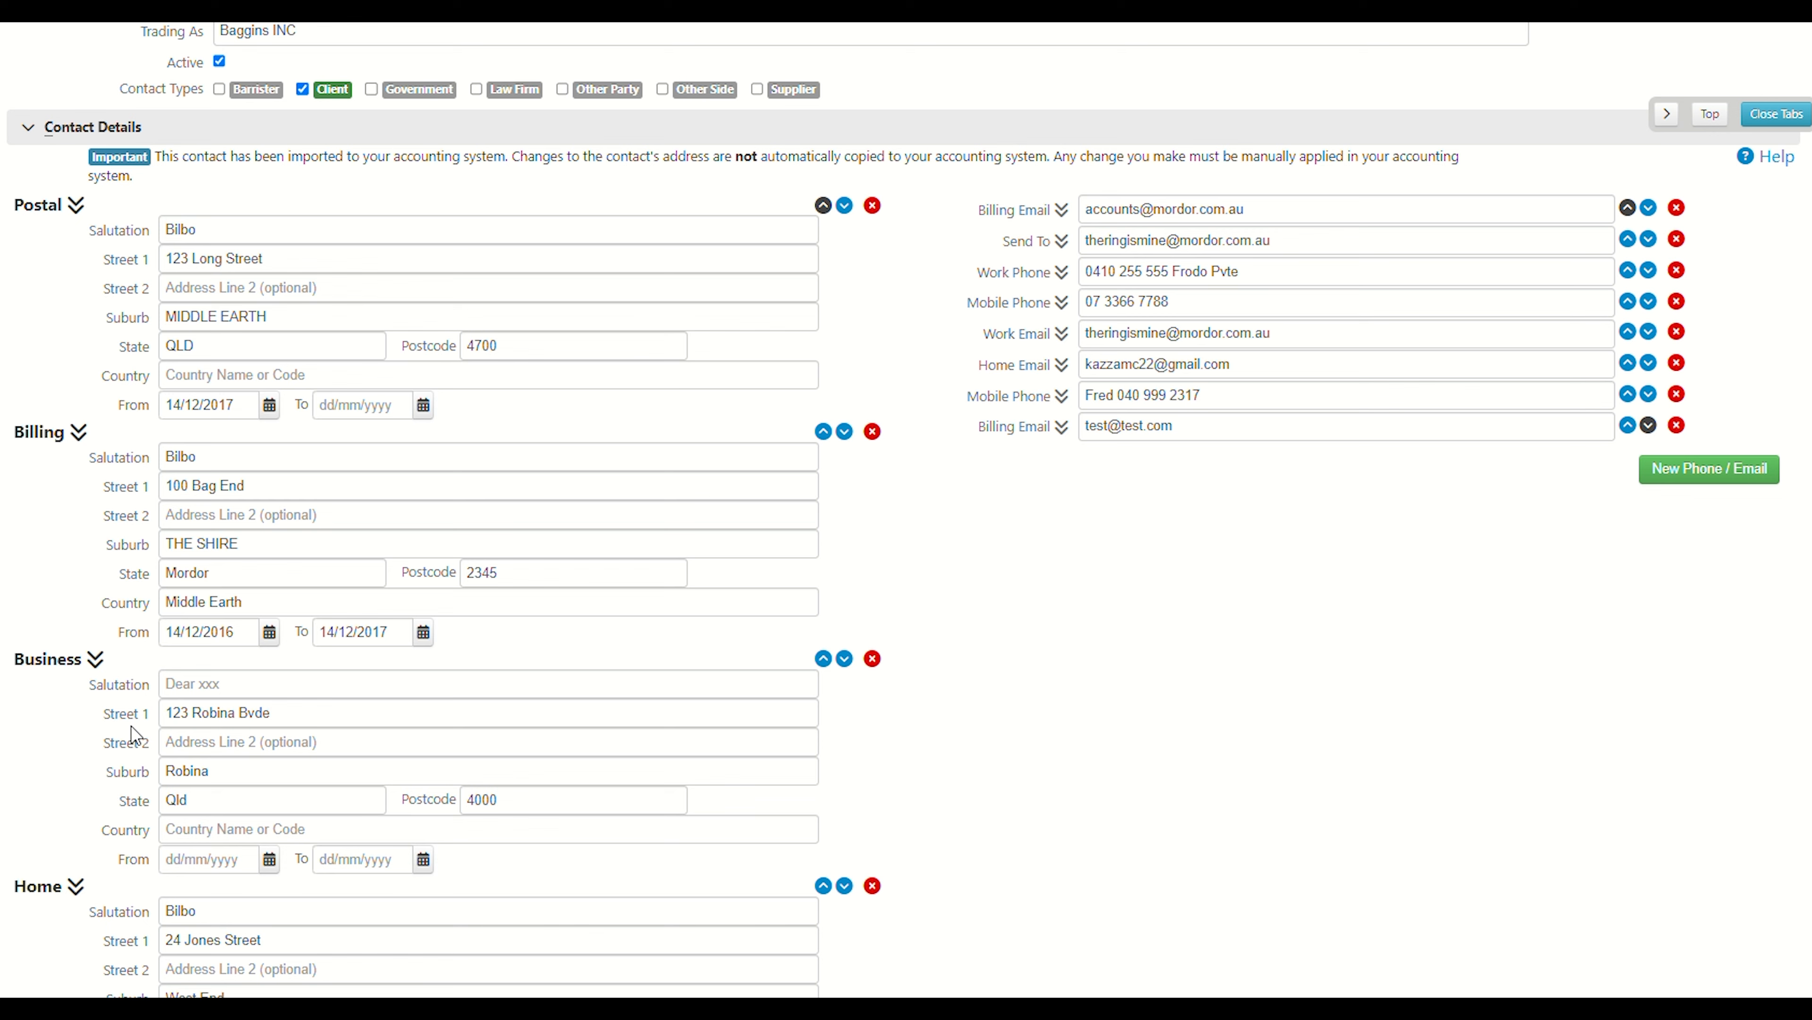
scroll(320, 403, up, 3)
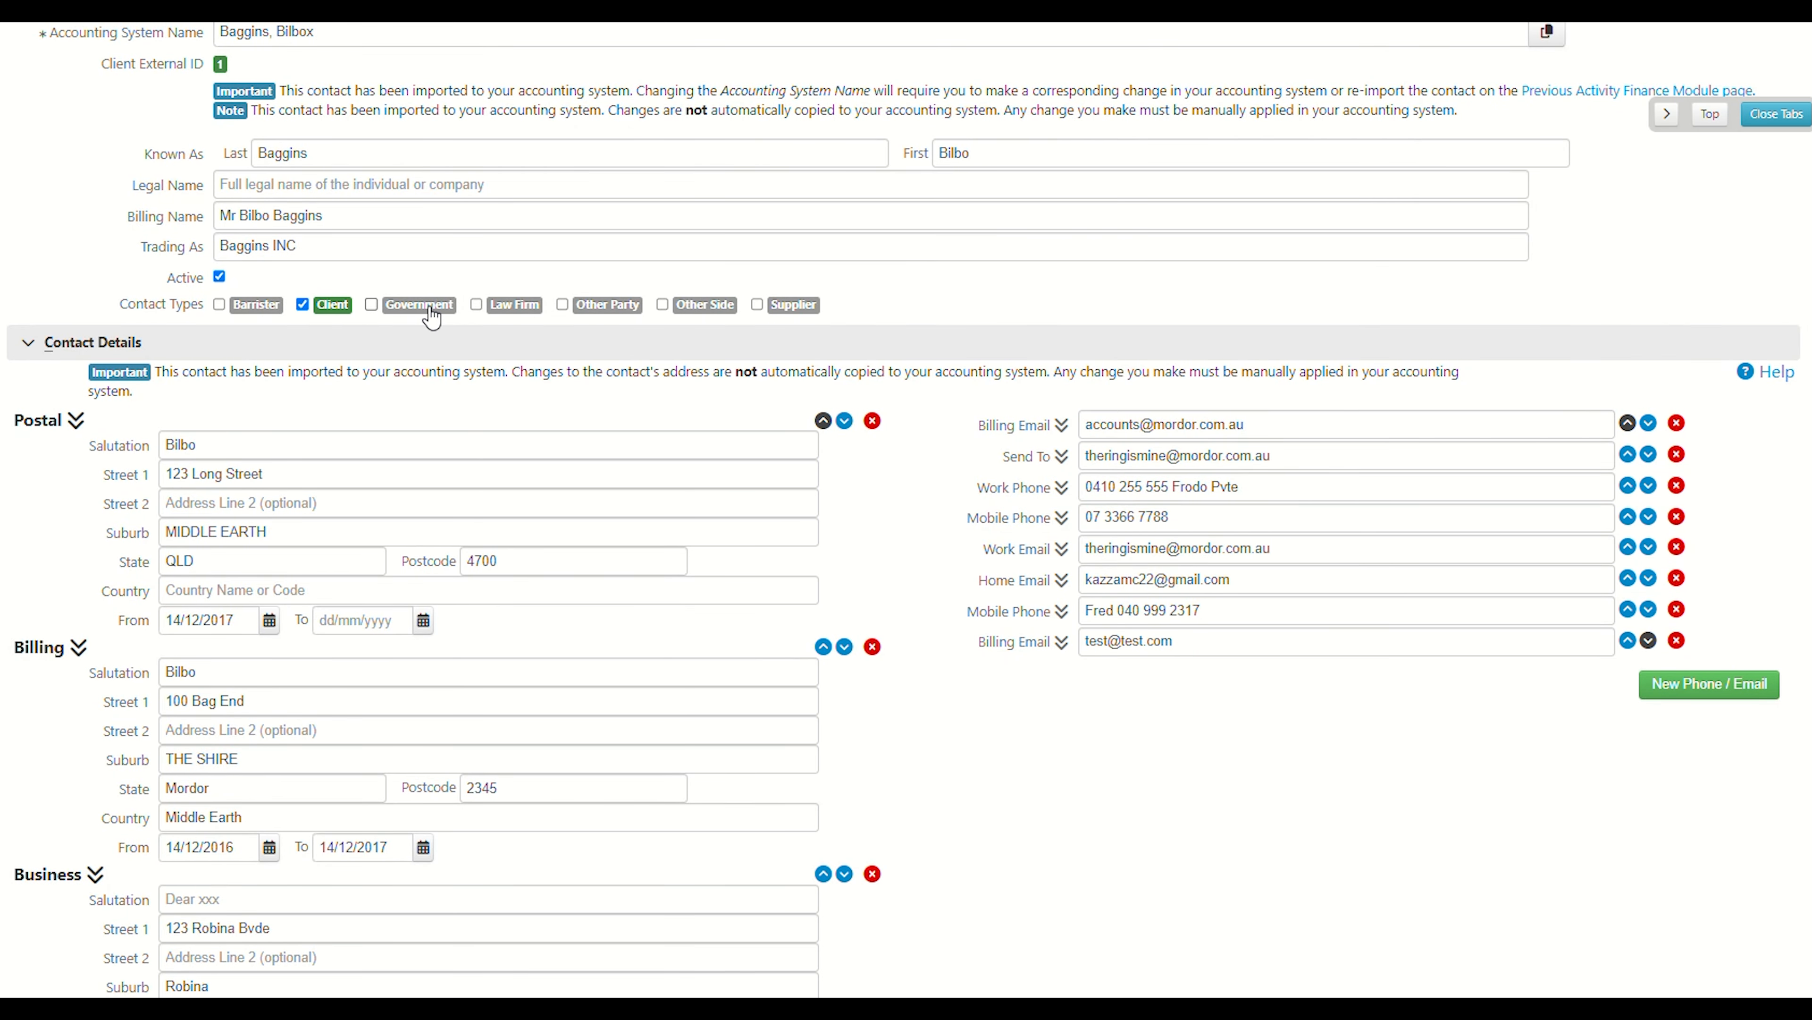
scroll(488, 536, down, 10)
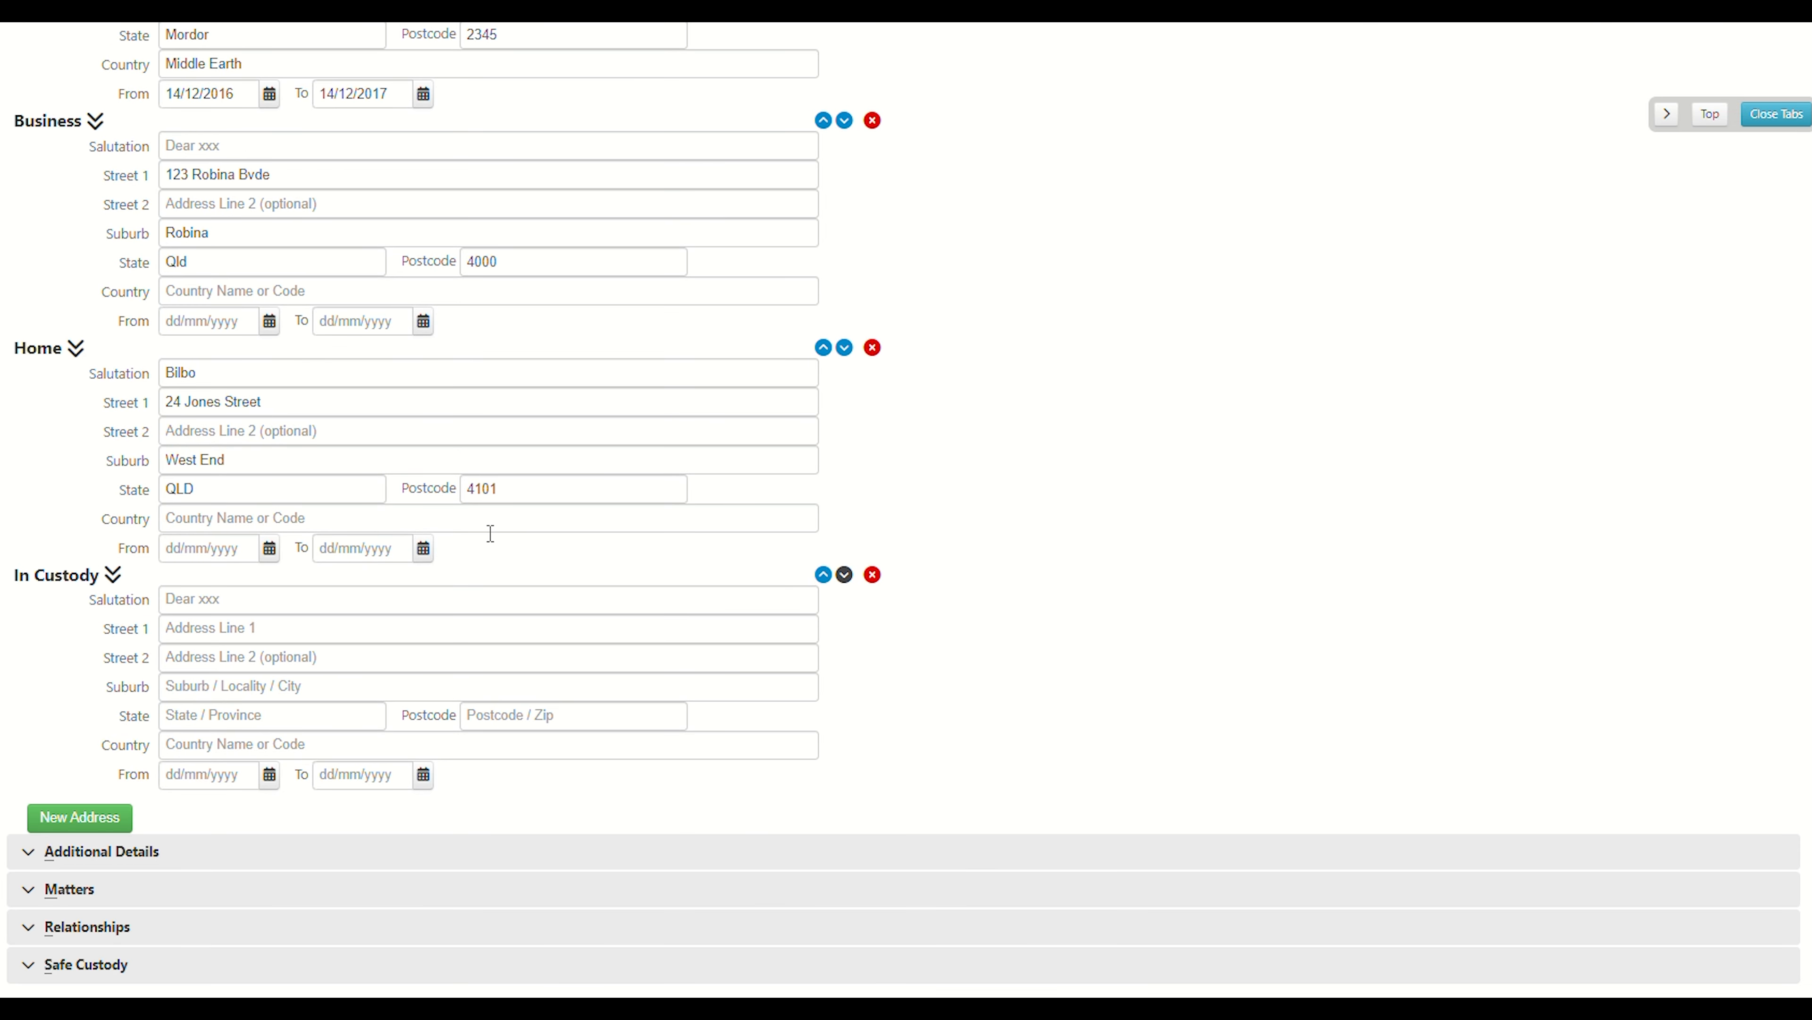
Open the Home address's type list and close it without changing the type.
click(78, 357)
click(71, 357)
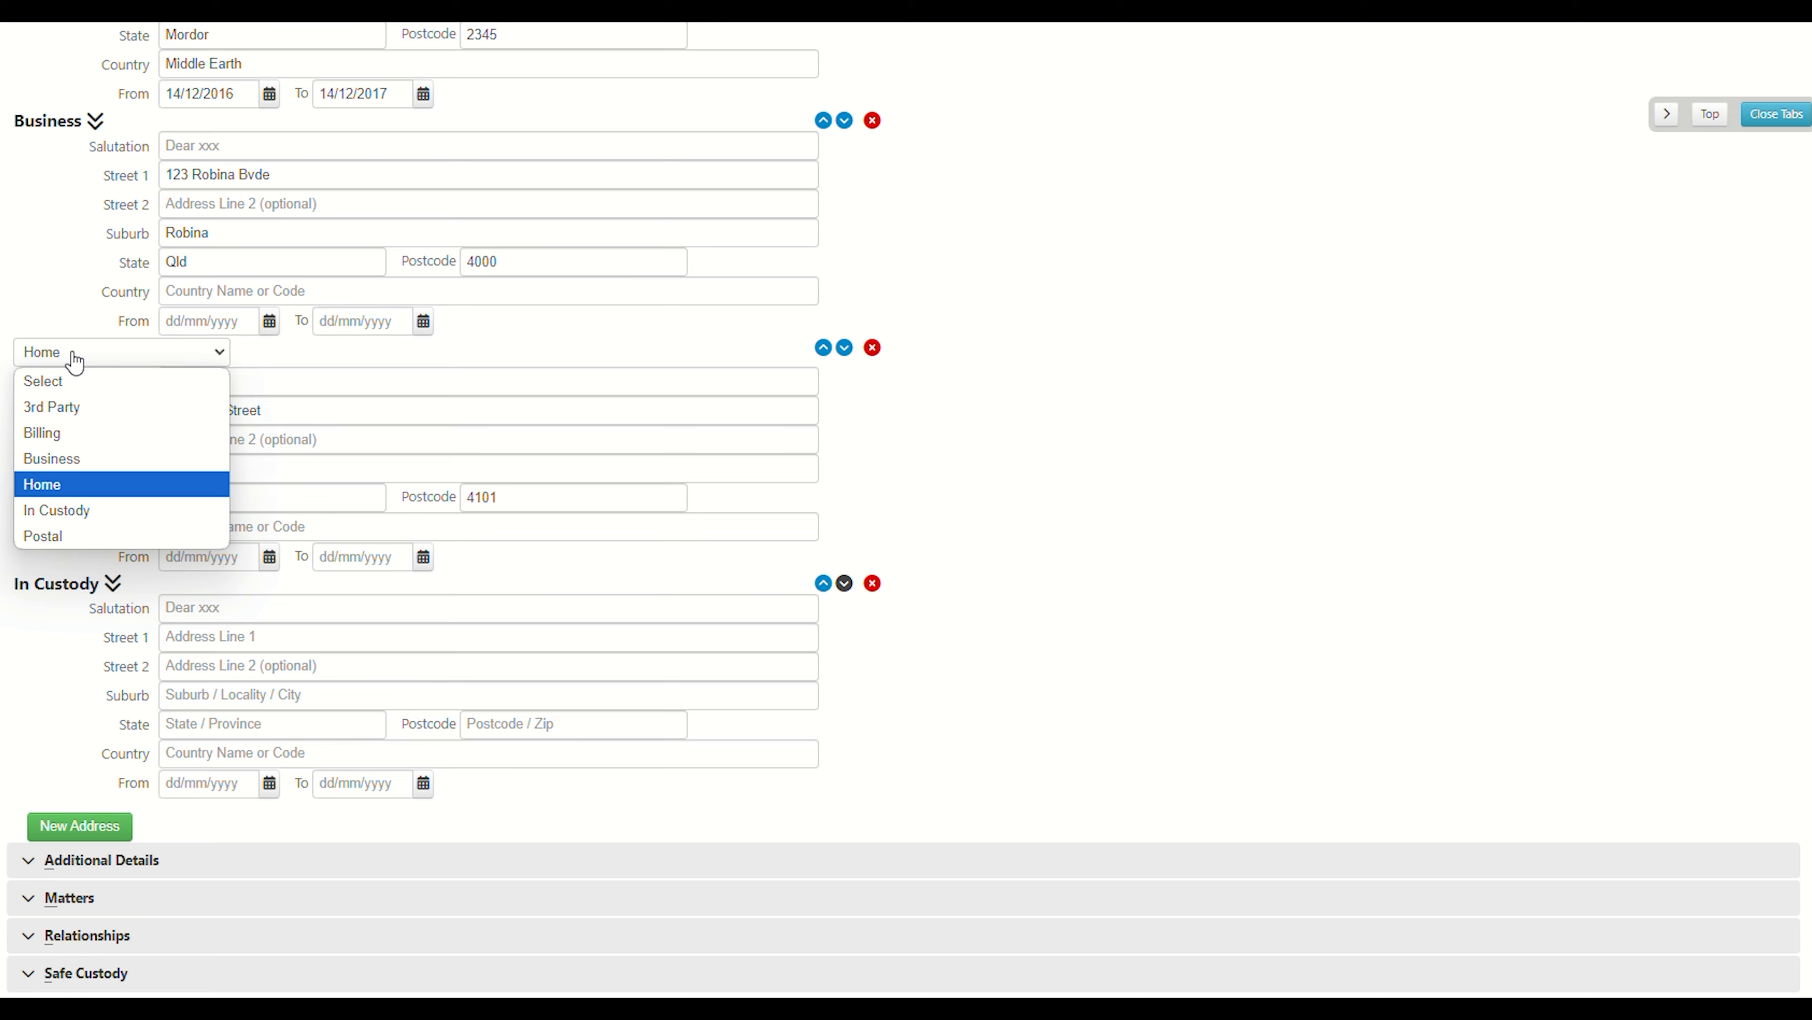
click(73, 602)
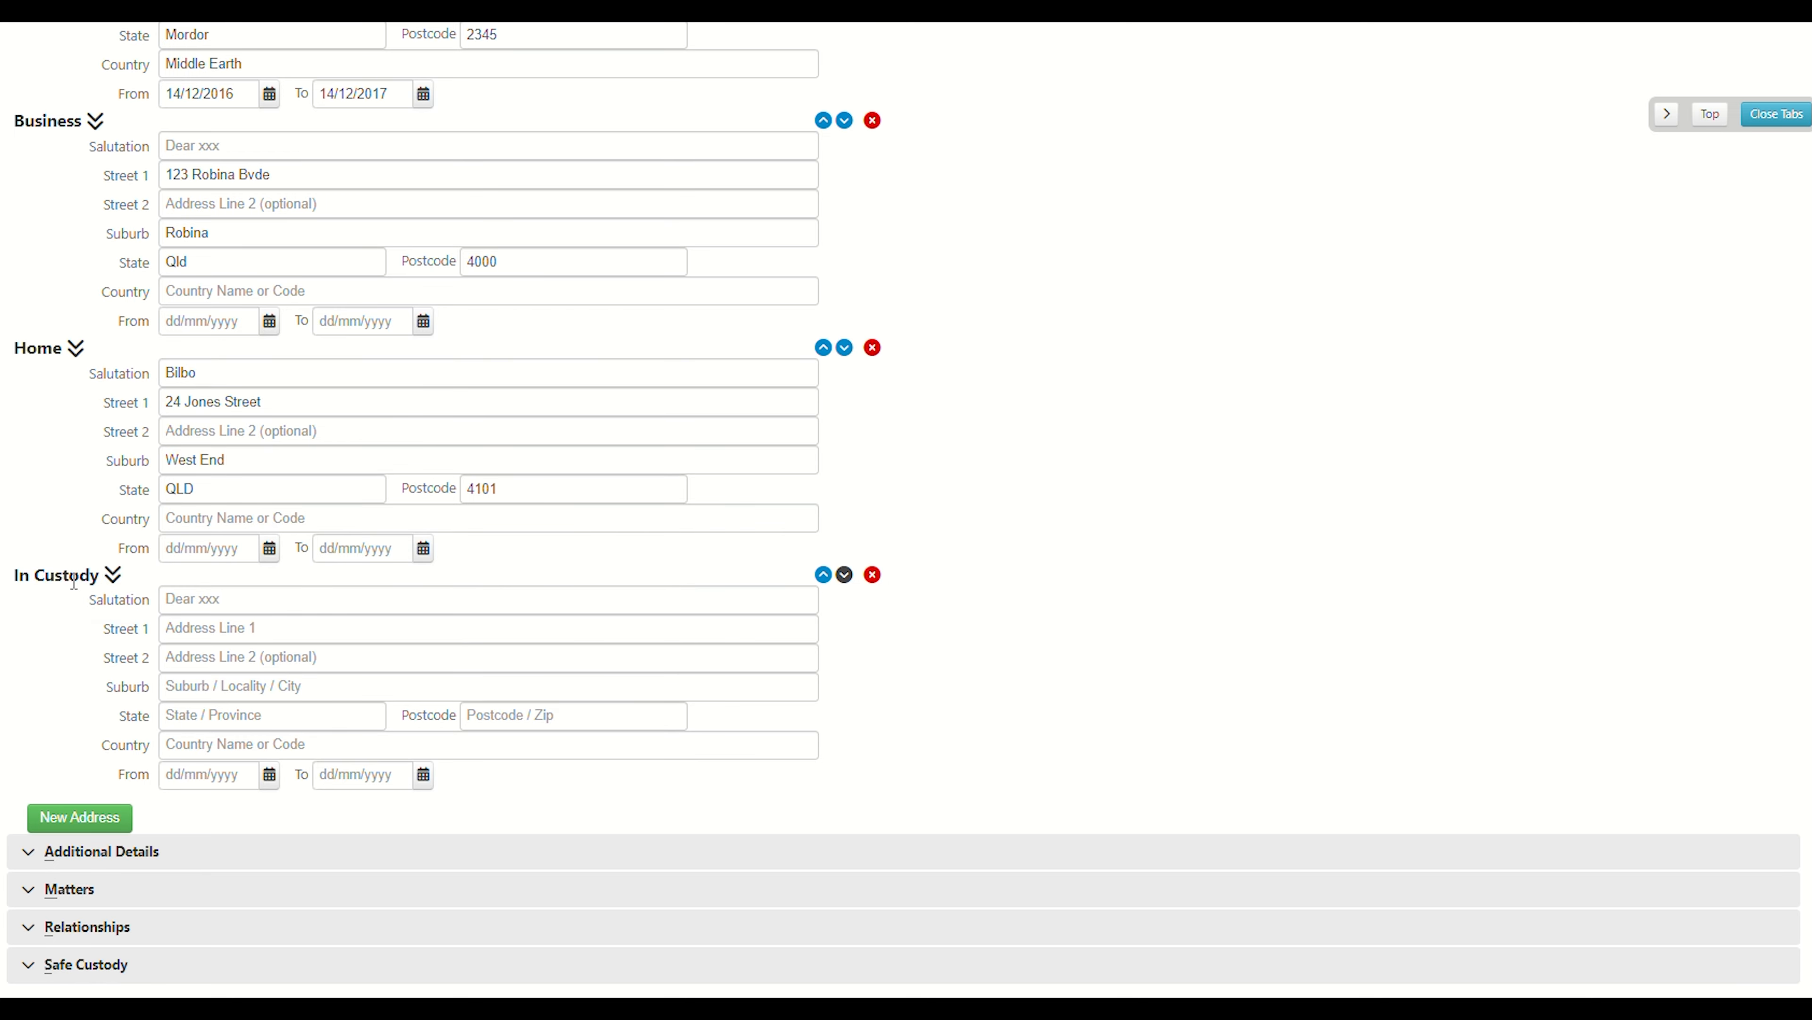
Open the type list of the first mobile phone entry and keep Mobile Phone selected.
scroll(380, 490, up, 15)
scroll(1044, 746, down, 4)
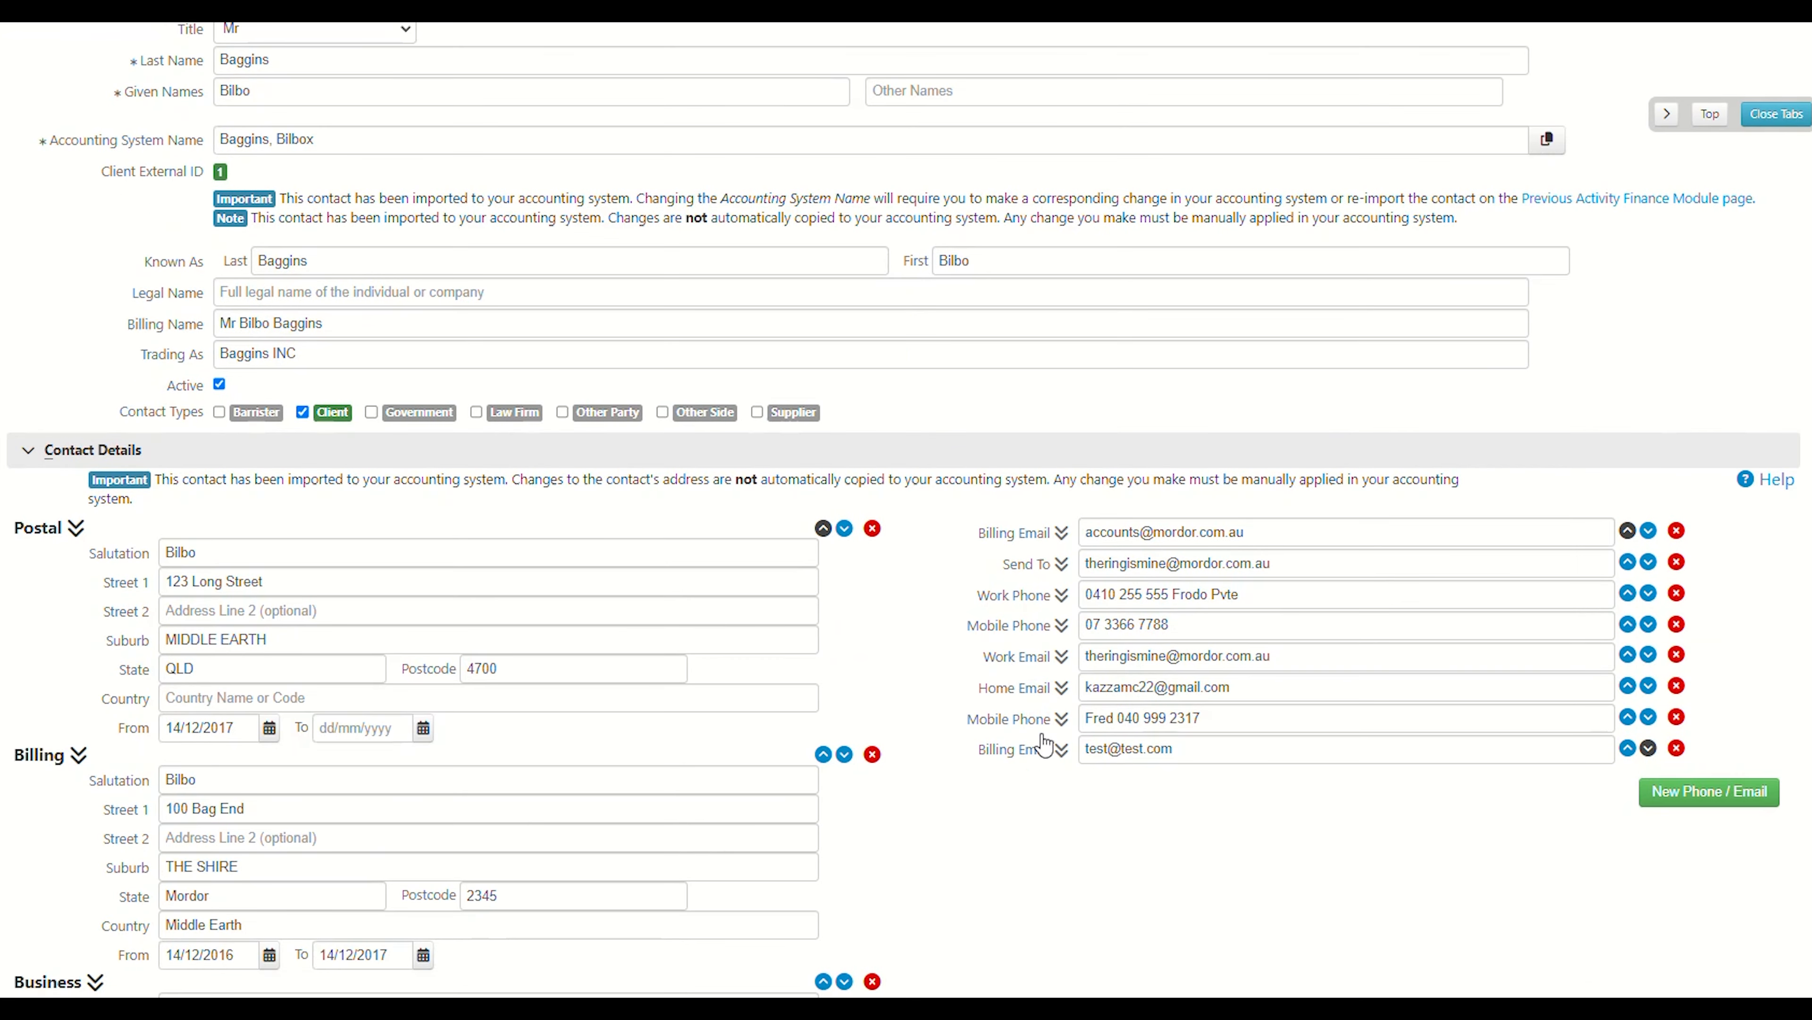
scroll(1044, 746, up, 3)
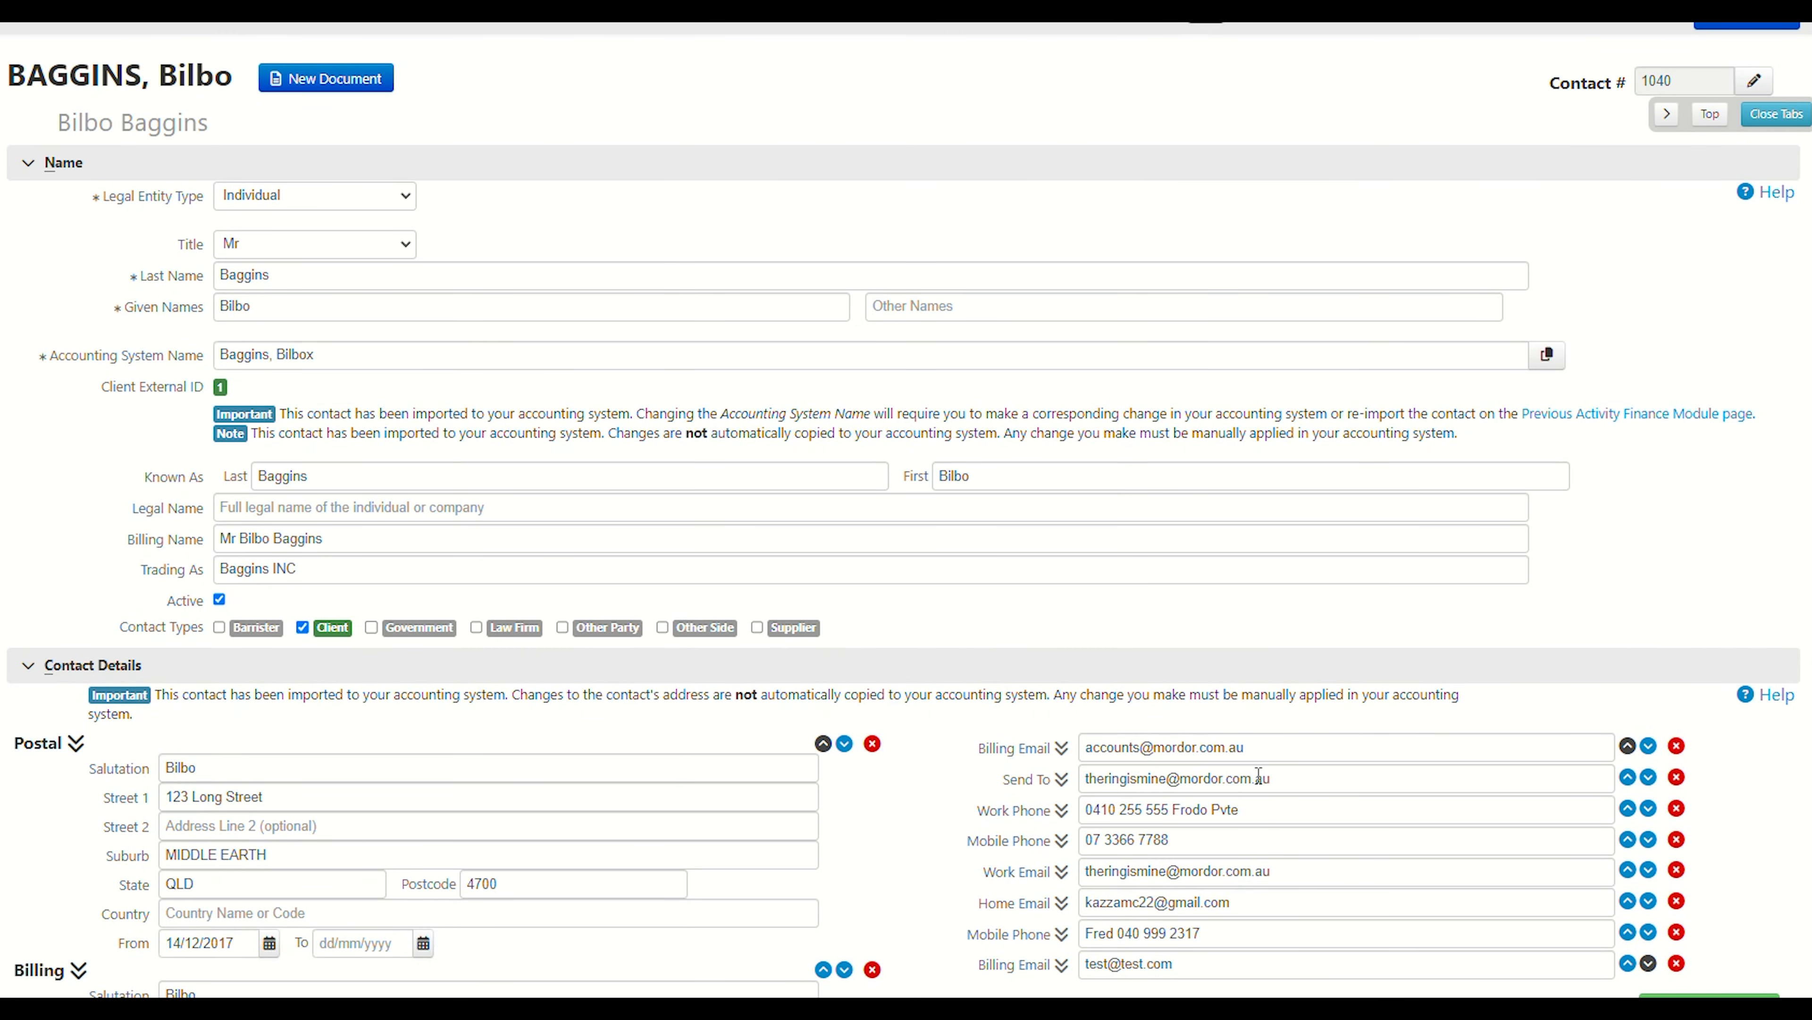
scroll(1259, 775, down, 6)
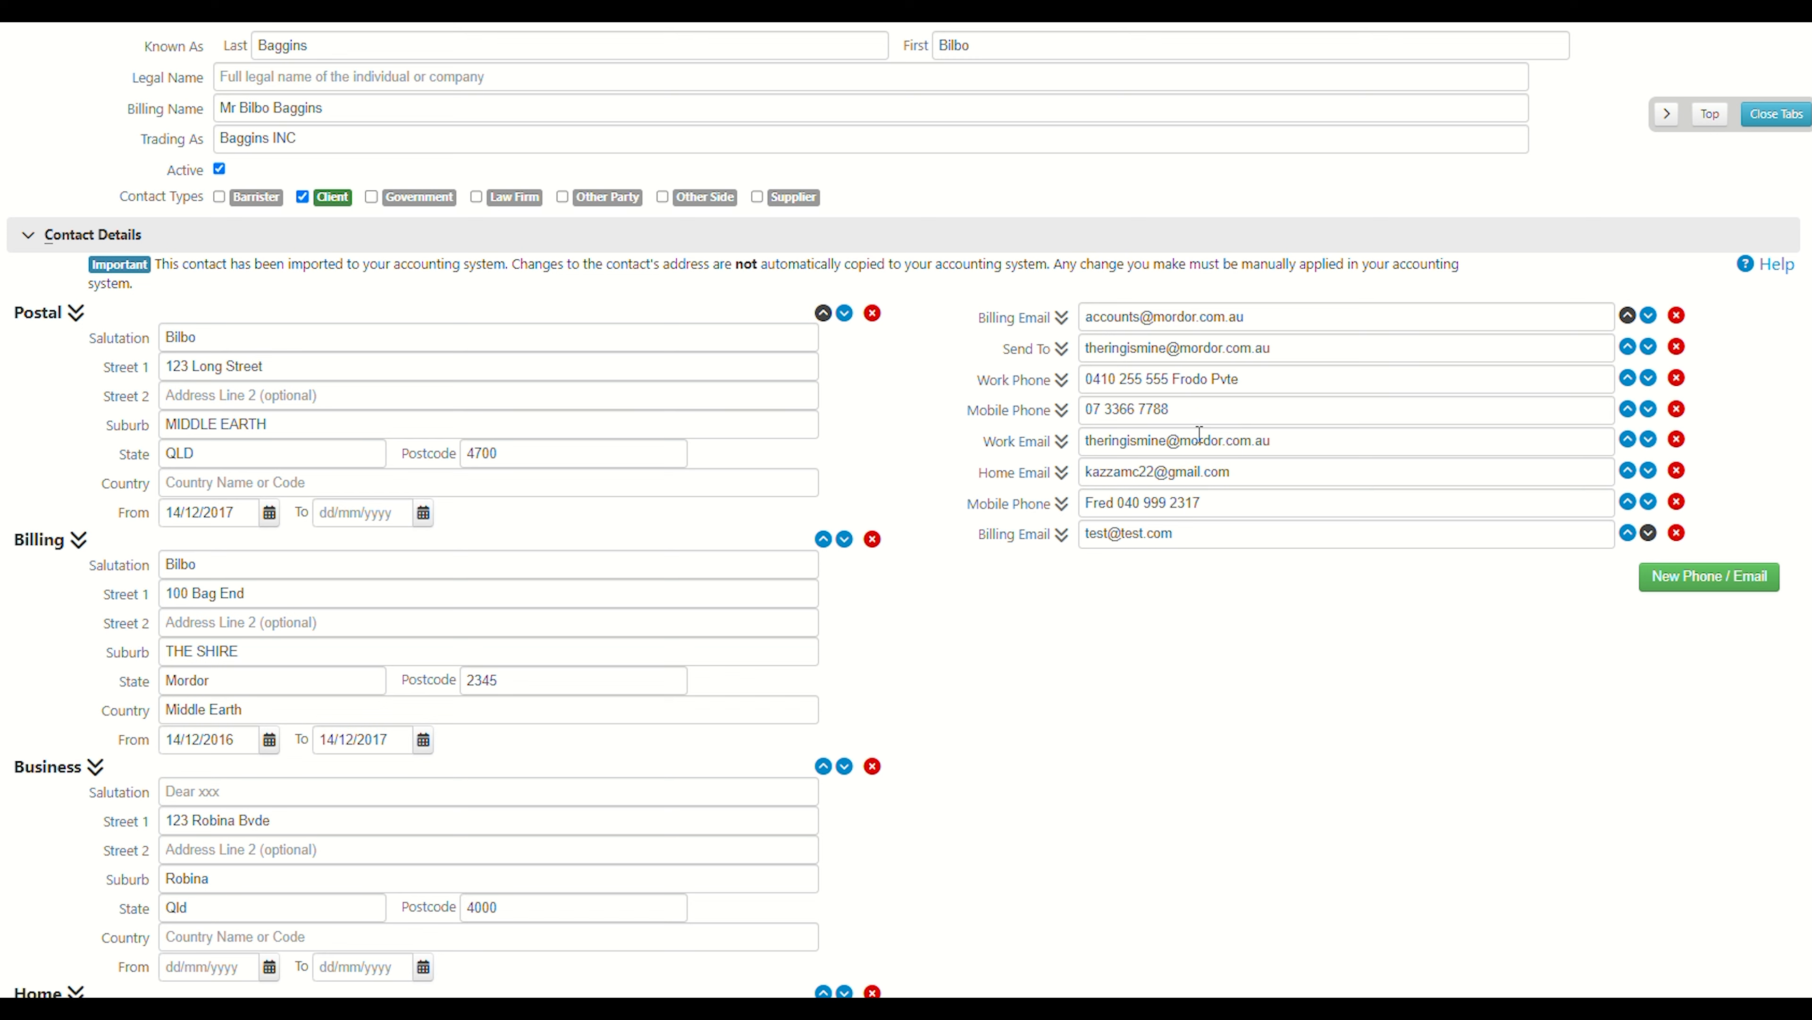
click(1219, 348)
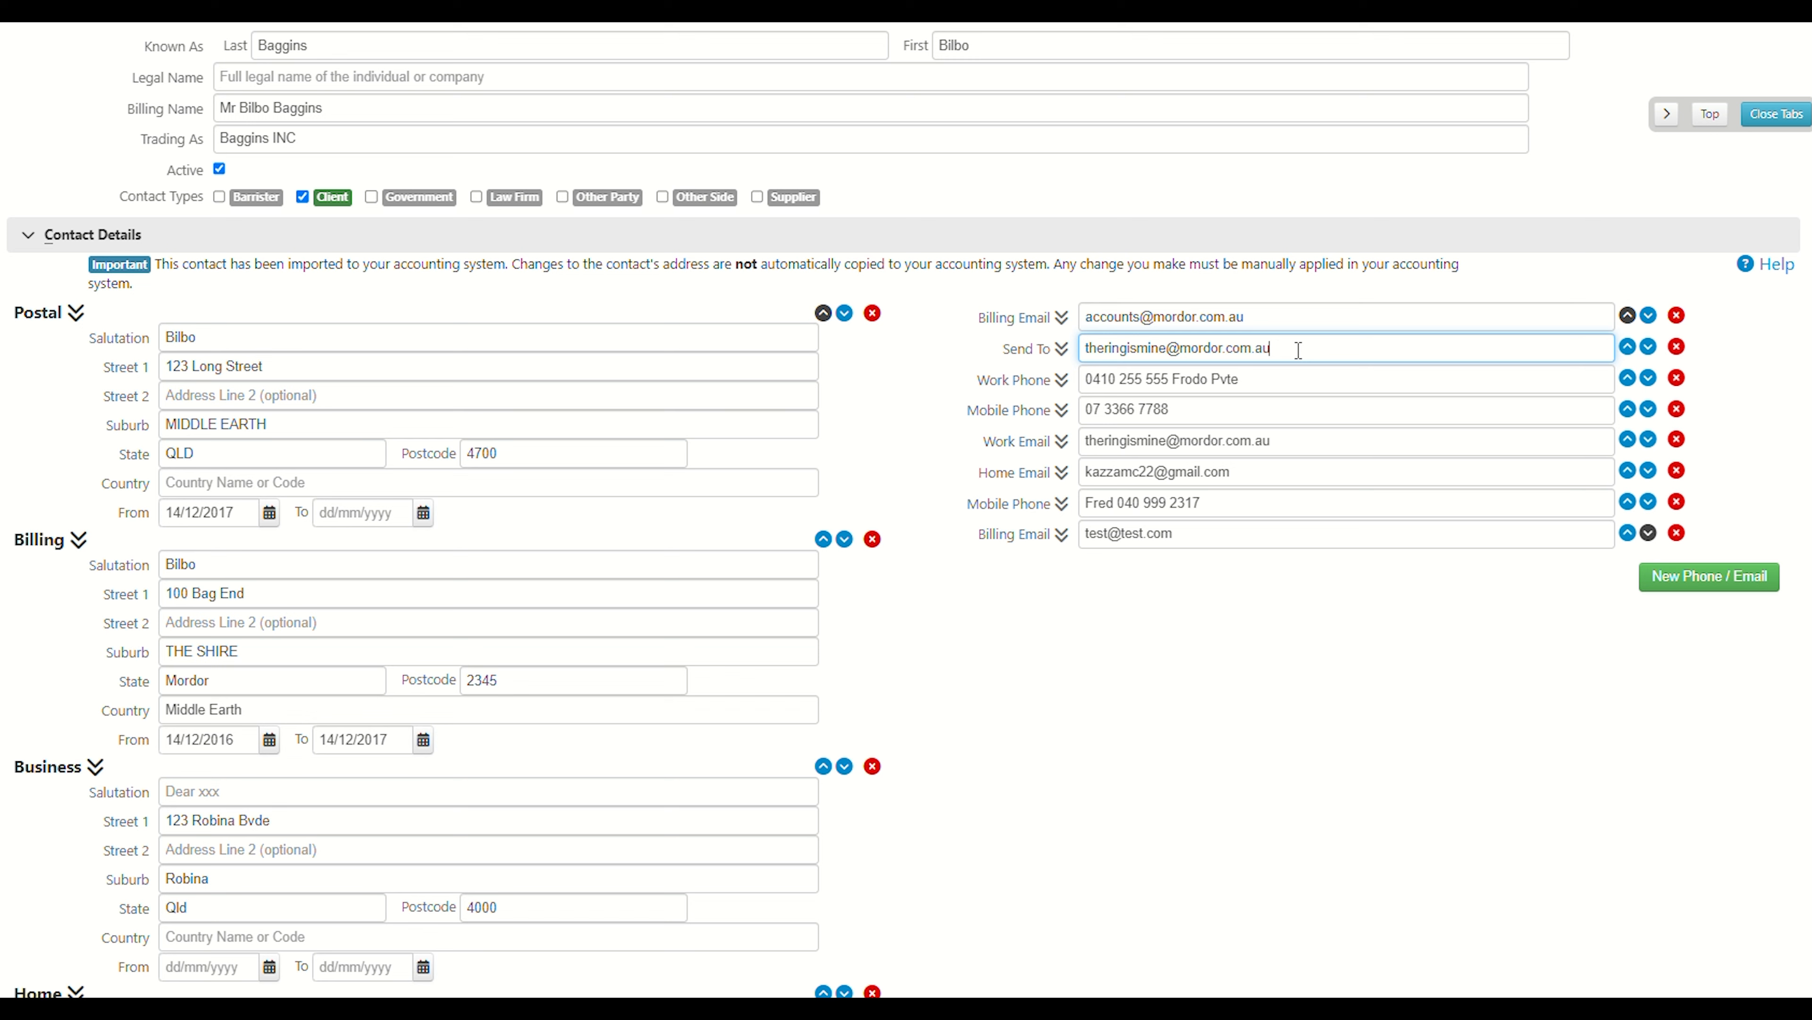
click(1048, 412)
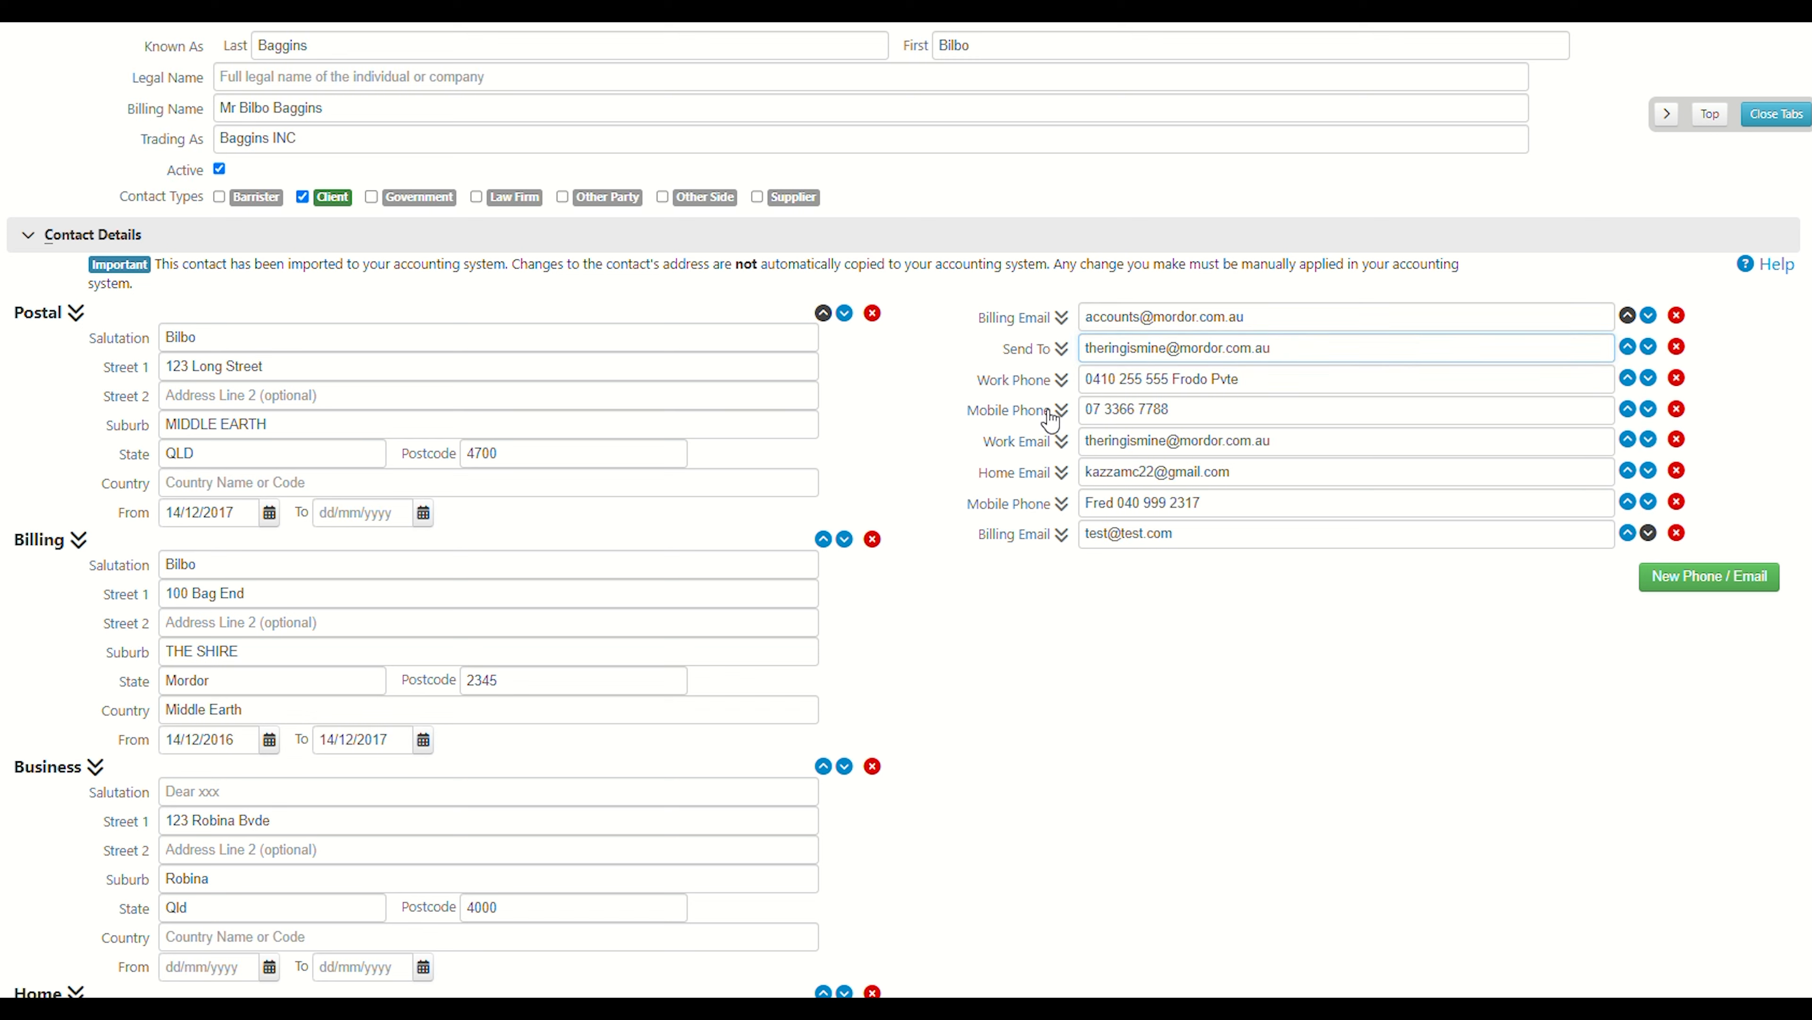
click(1052, 419)
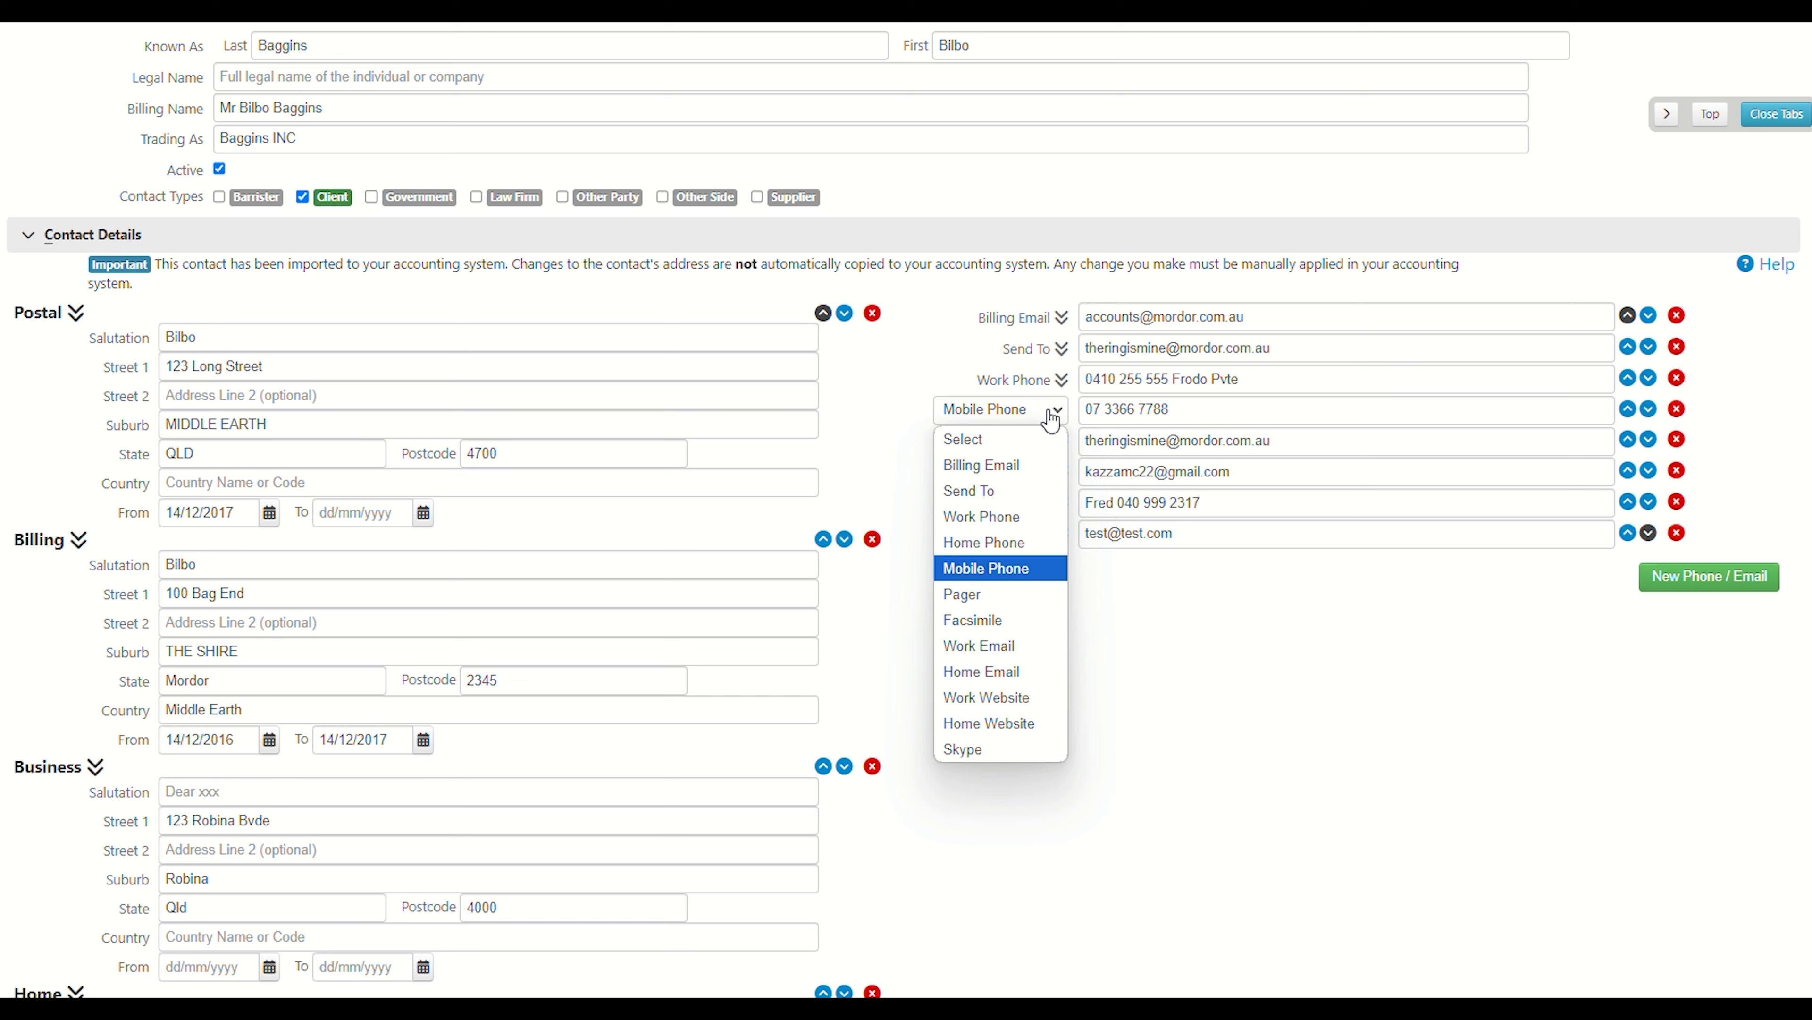
click(1013, 571)
Expand the Additional Details section and review its personal and business details.
scroll(1137, 709, down, 1)
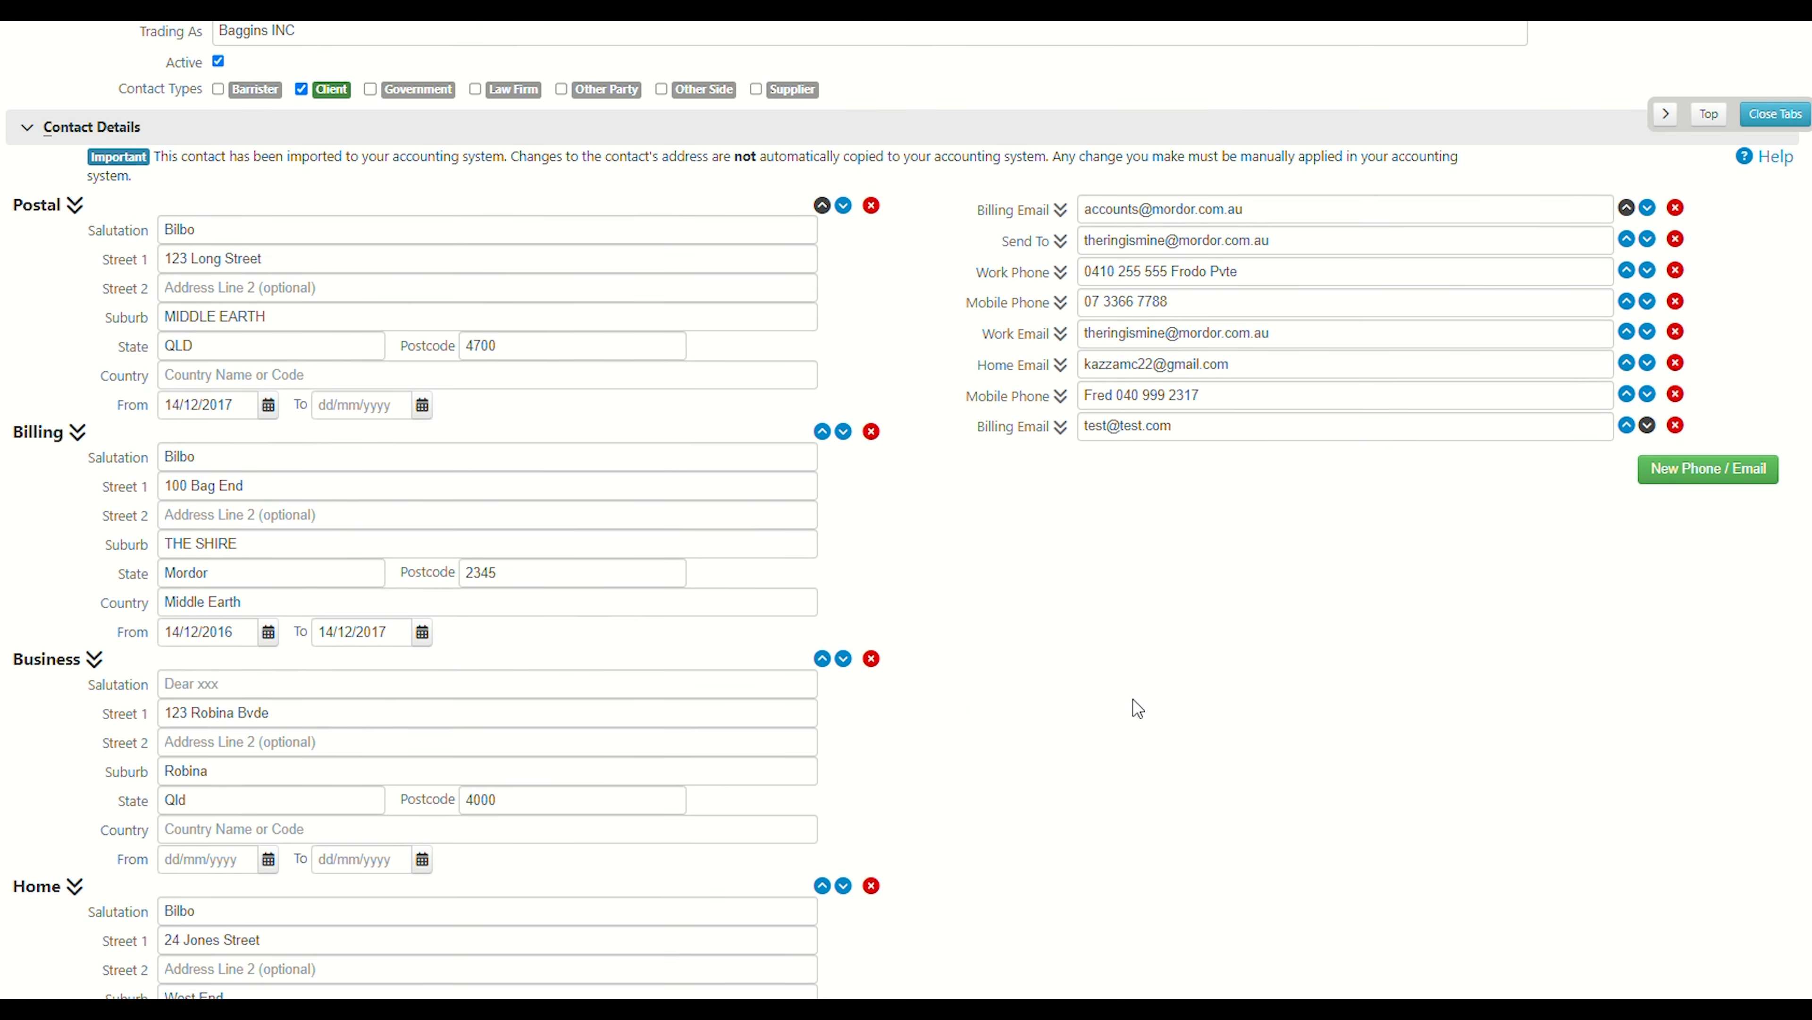
scroll(970, 781, down, 4)
scroll(43, 792, down, 4)
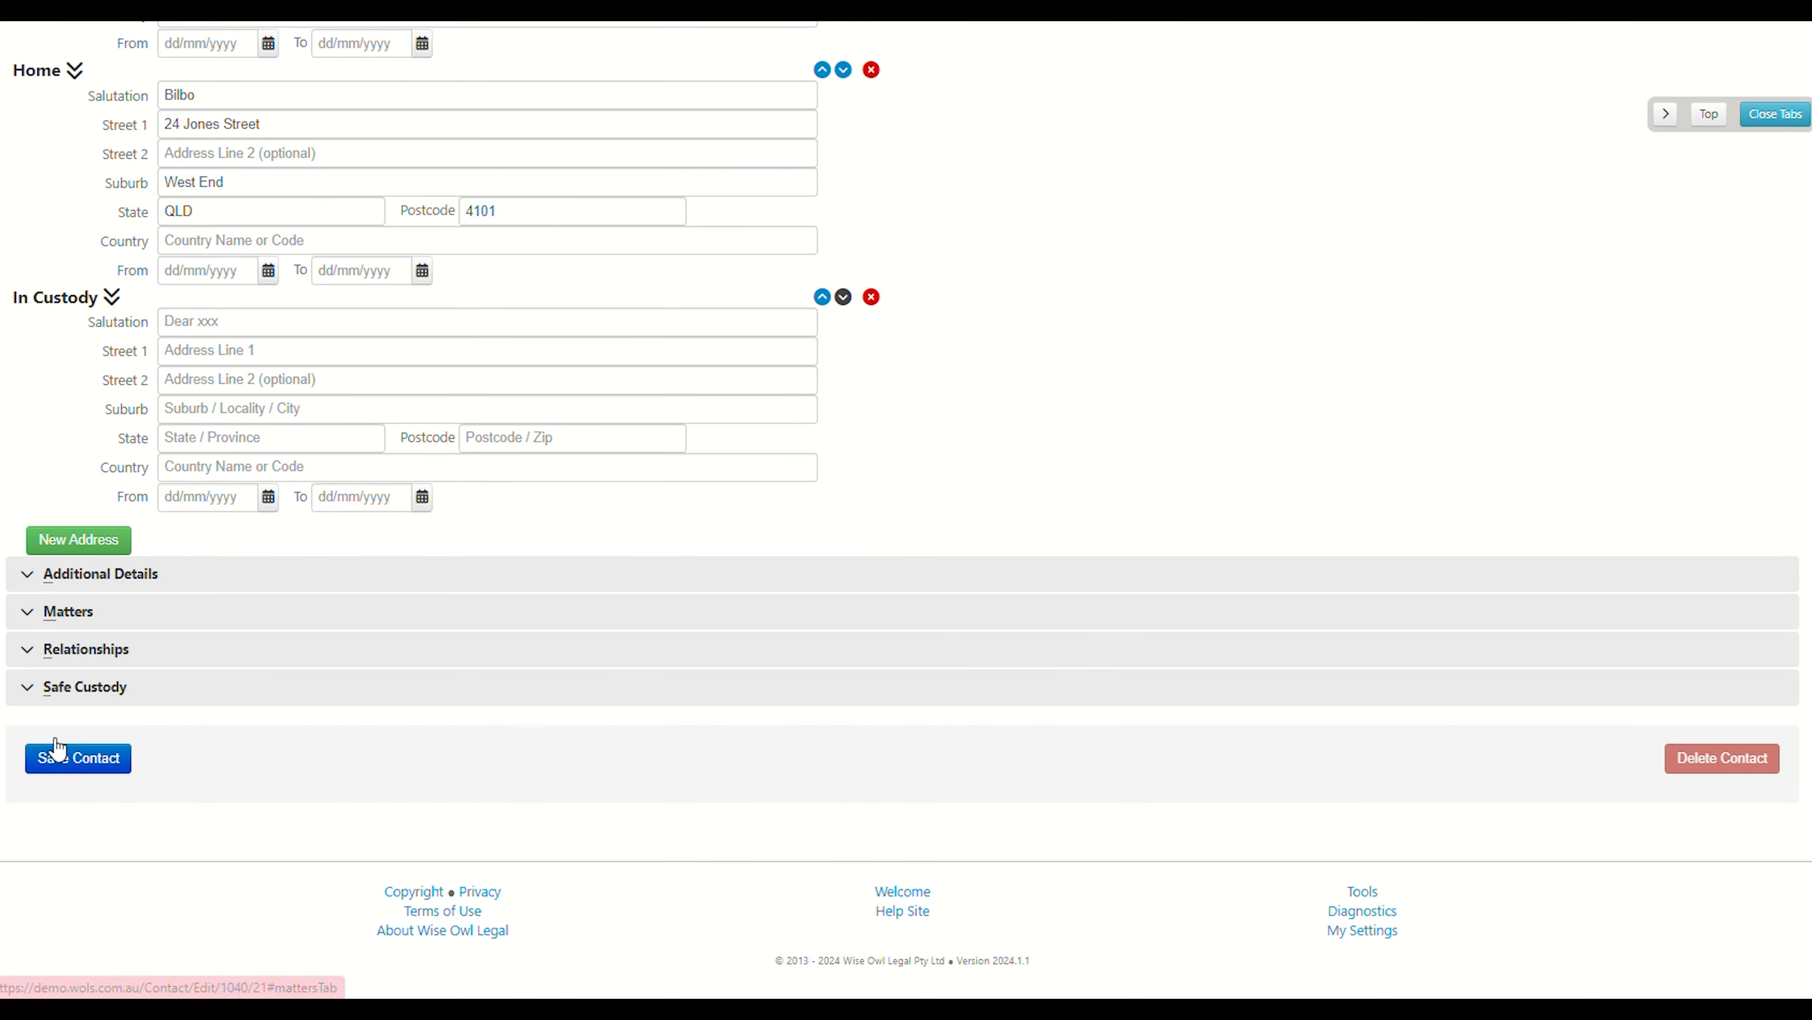
click(21, 578)
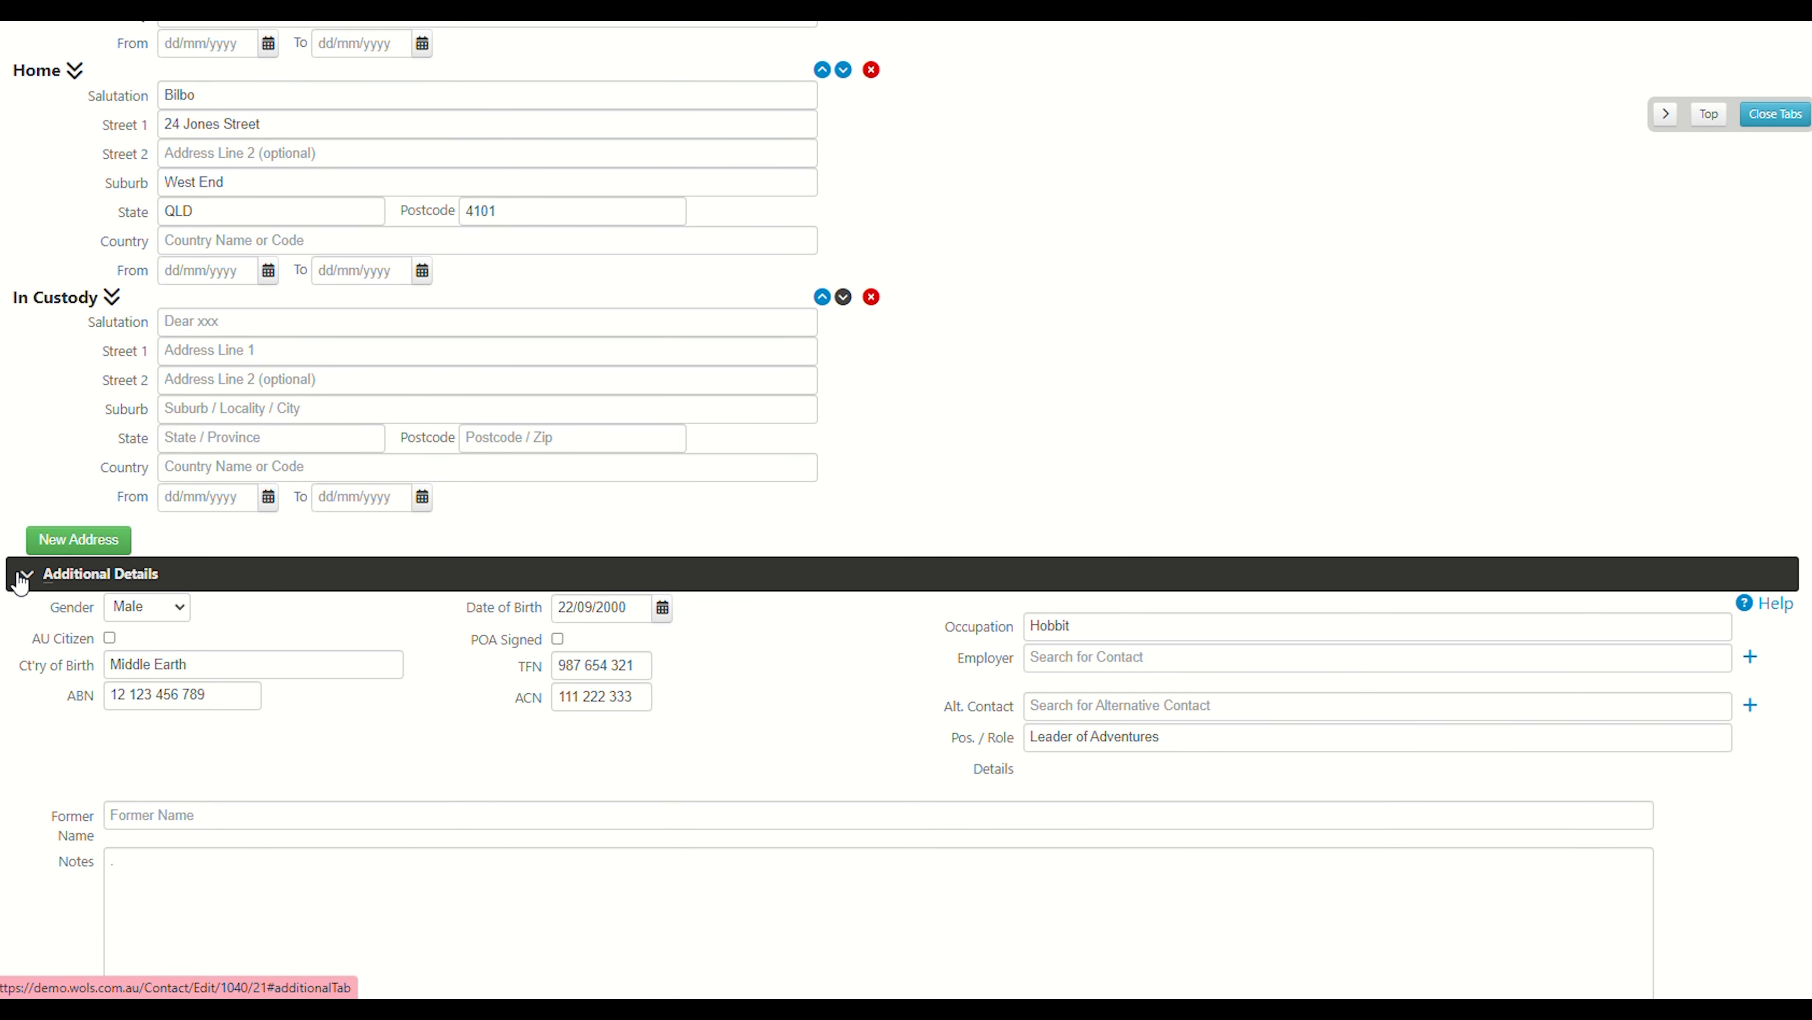
scroll(28, 591, down, 4)
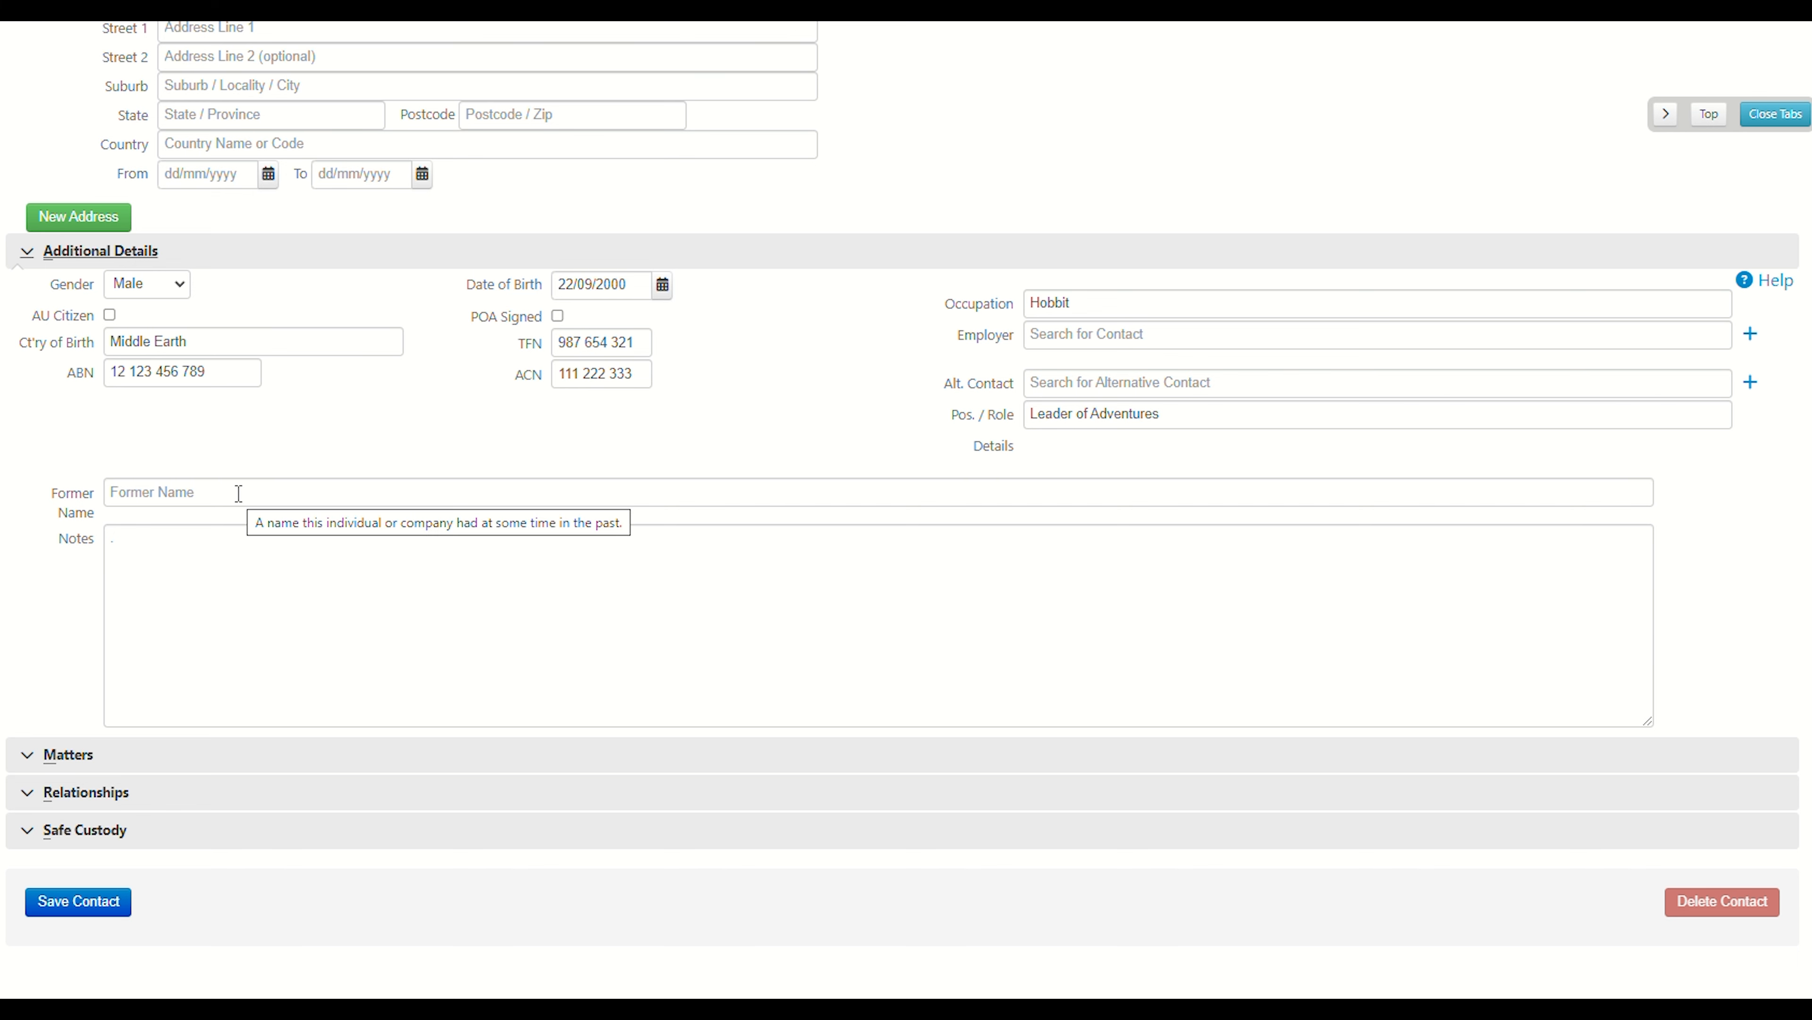
scroll(293, 463, down, 2)
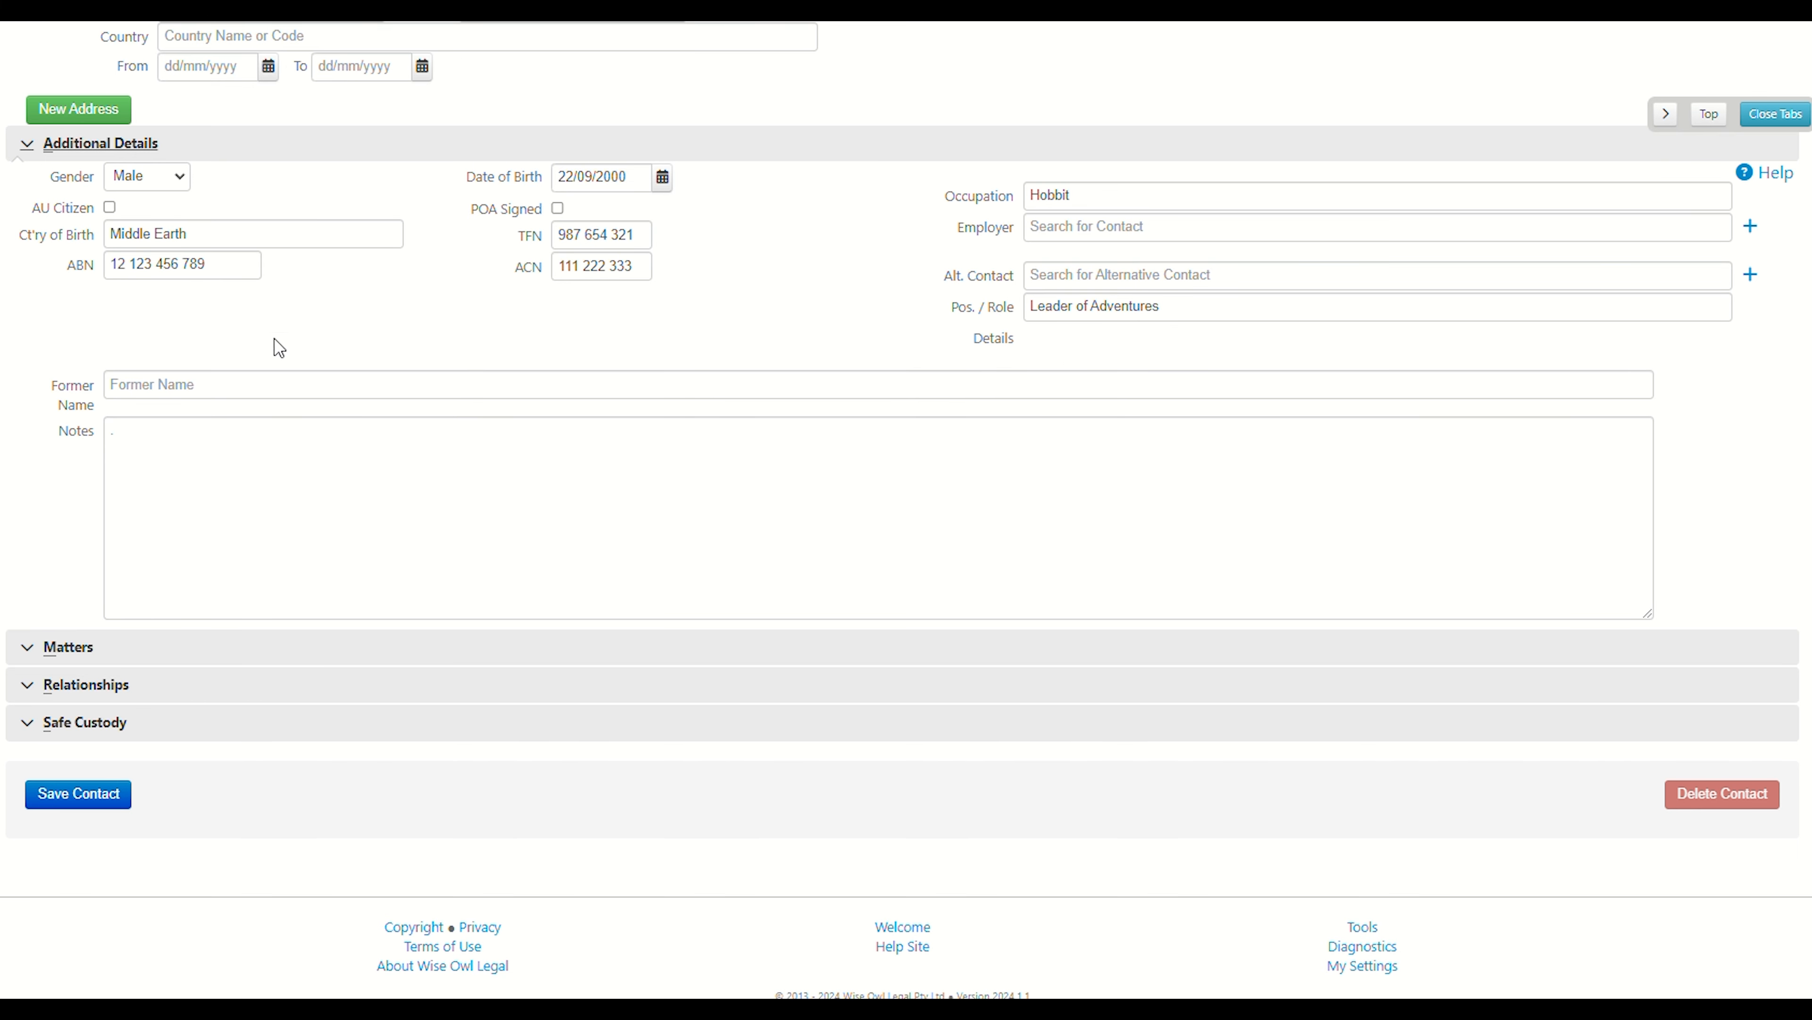
Expand the Matters section and open the Actions menu for matter 24-1046.
click(36, 646)
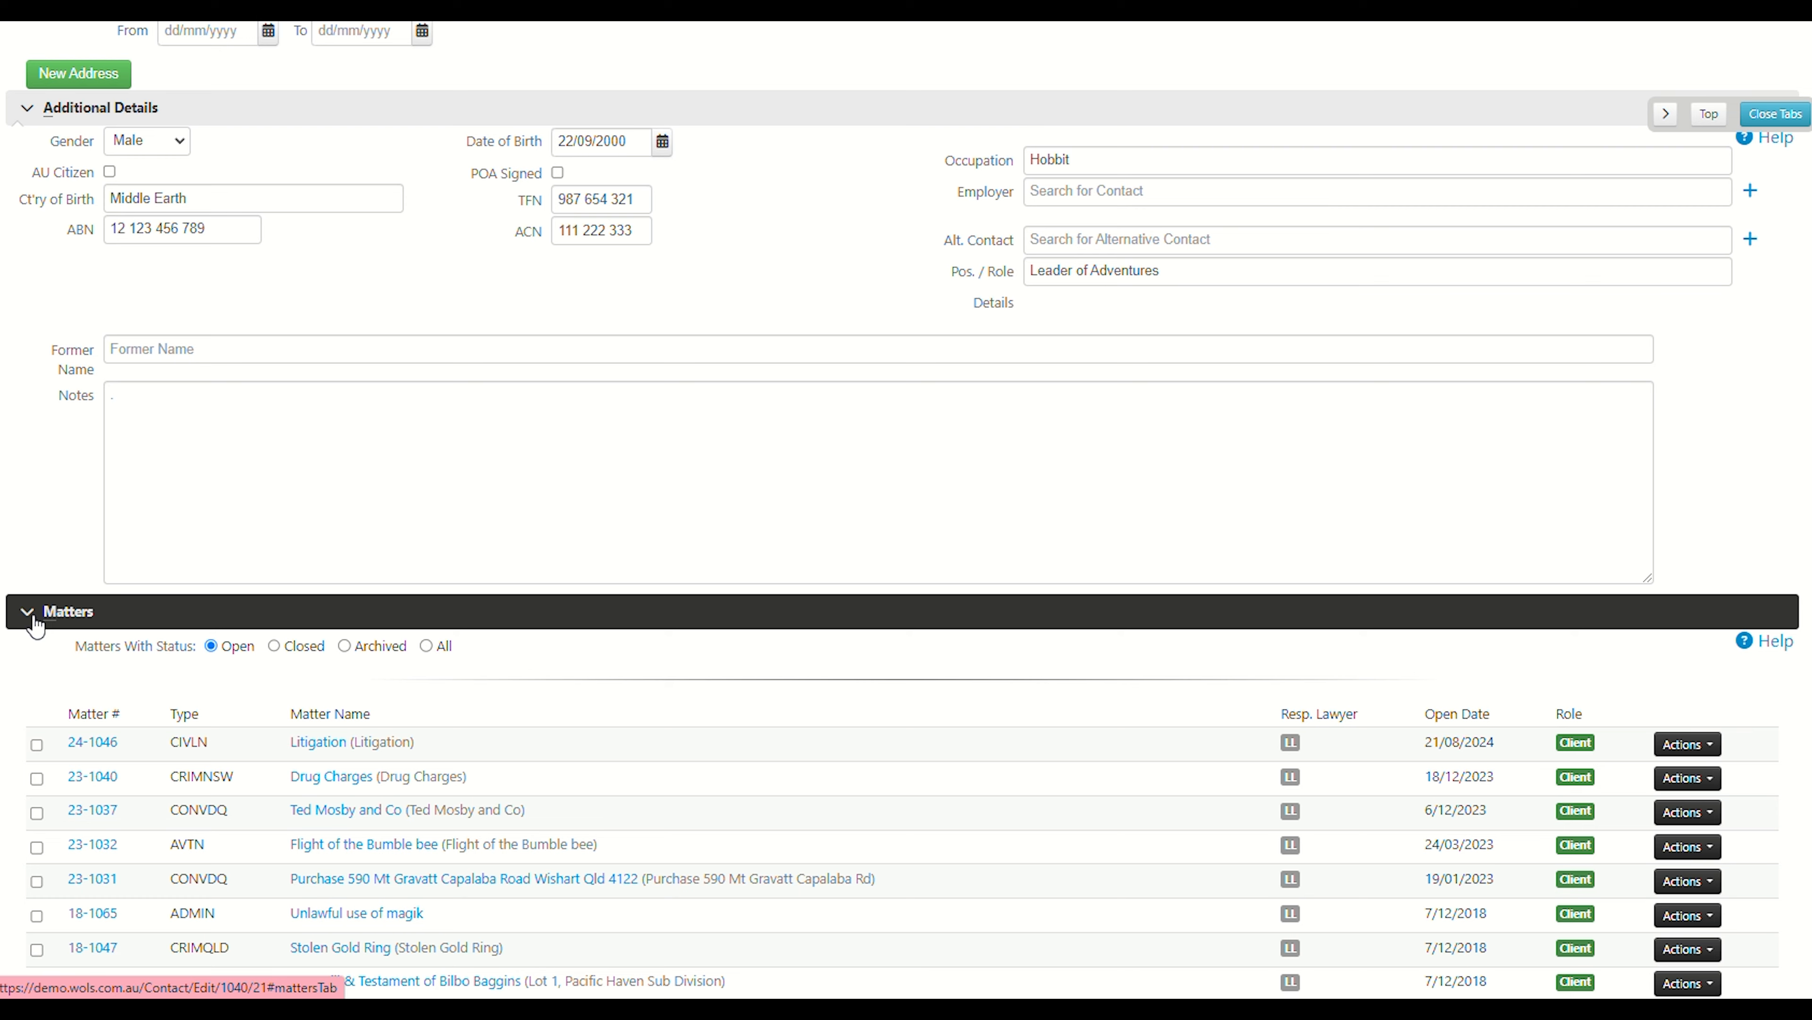
scroll(89, 378, down, 5)
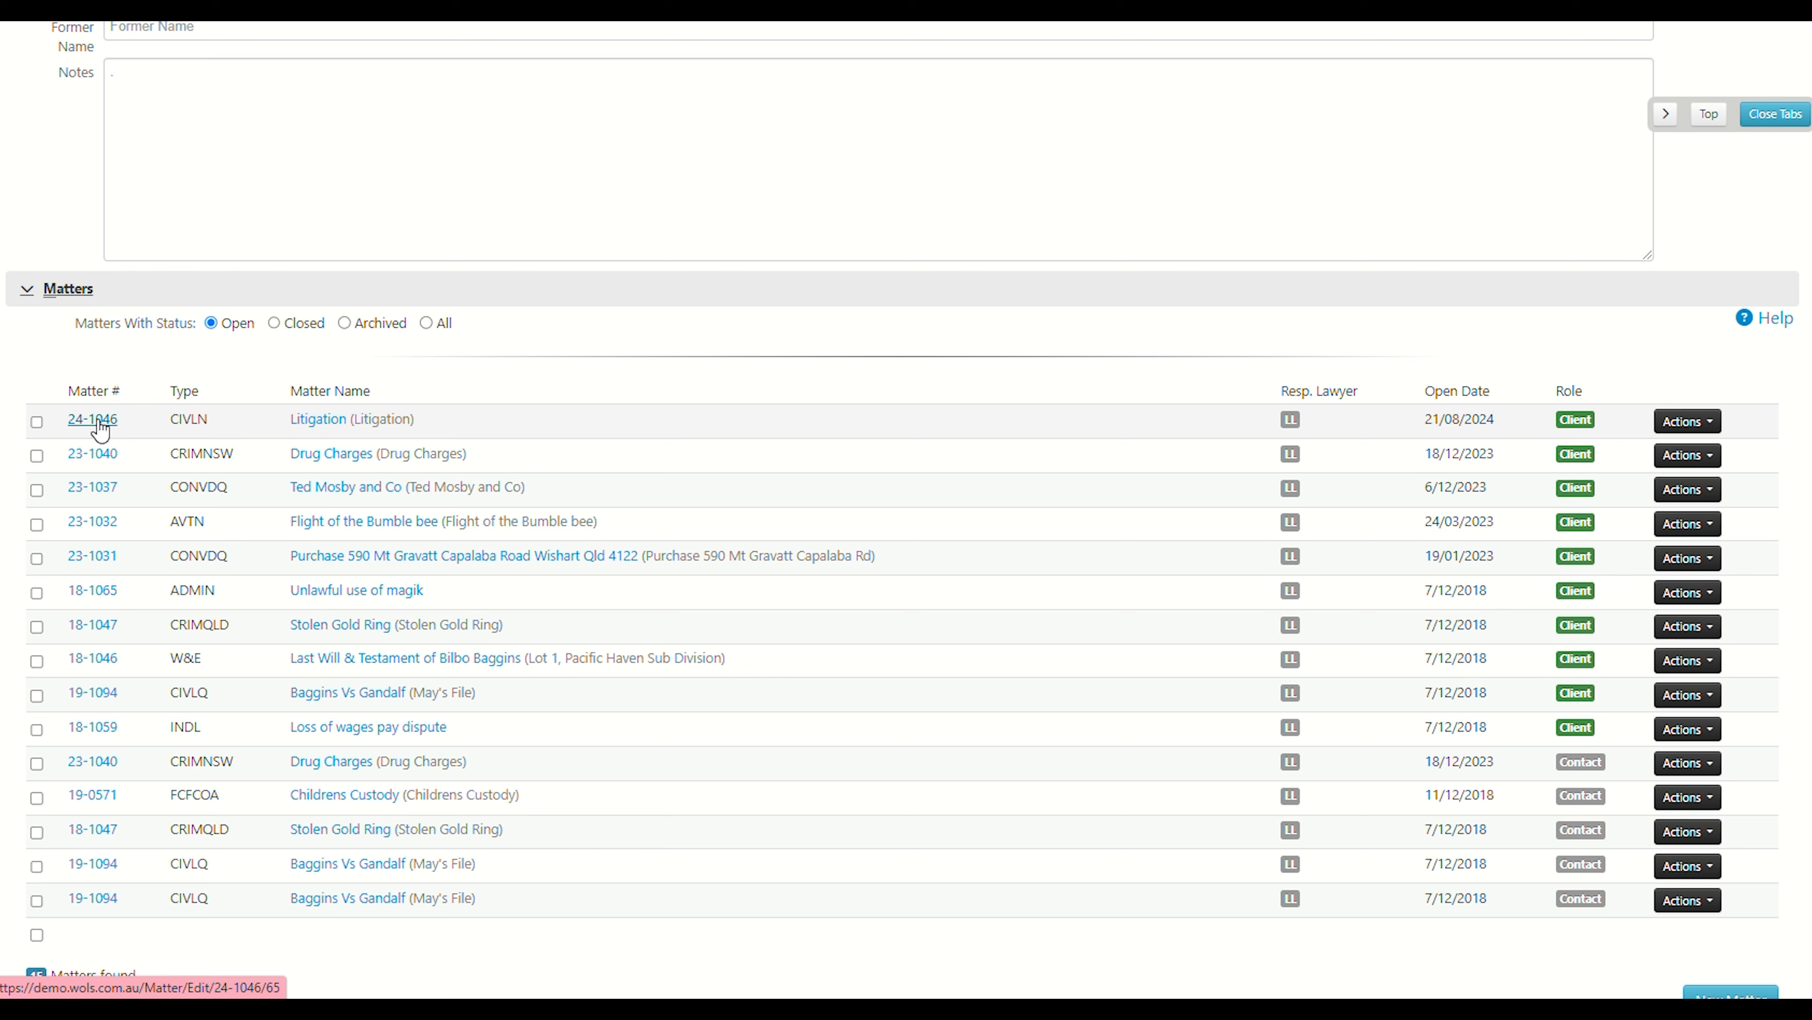
click(1711, 421)
scroll(904, 645, down, 1)
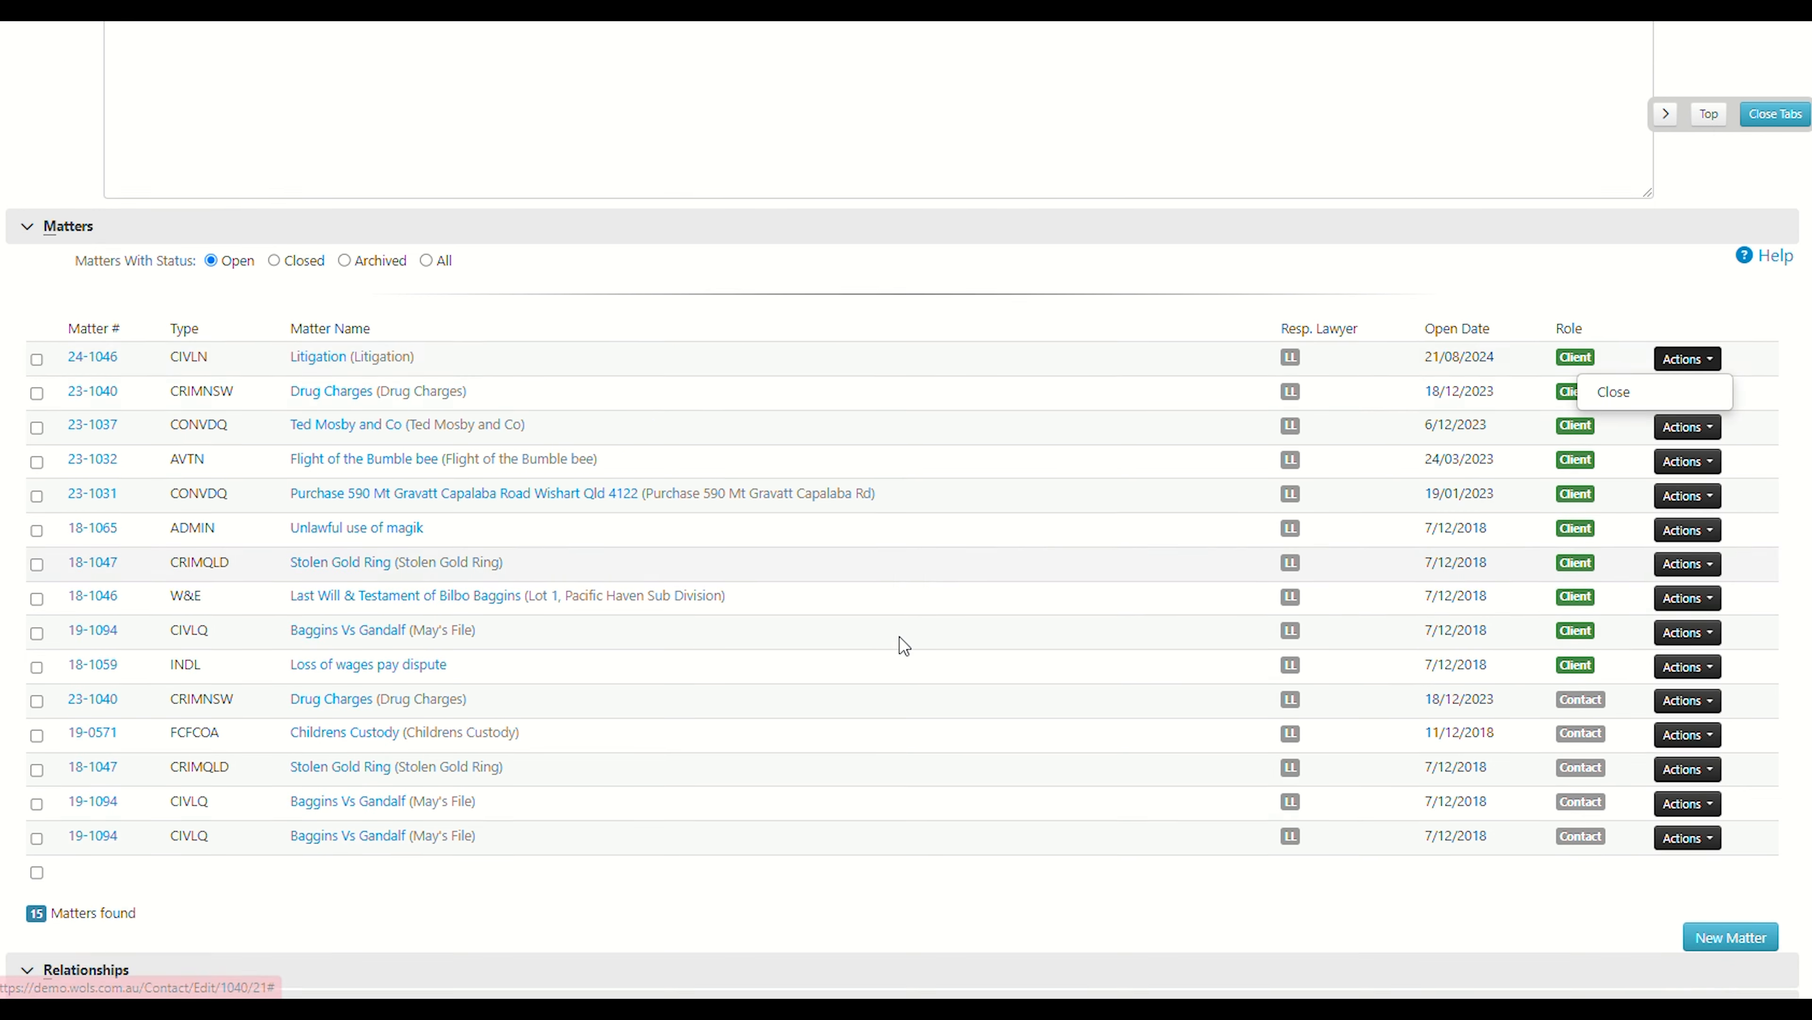
scroll(903, 645, down, 5)
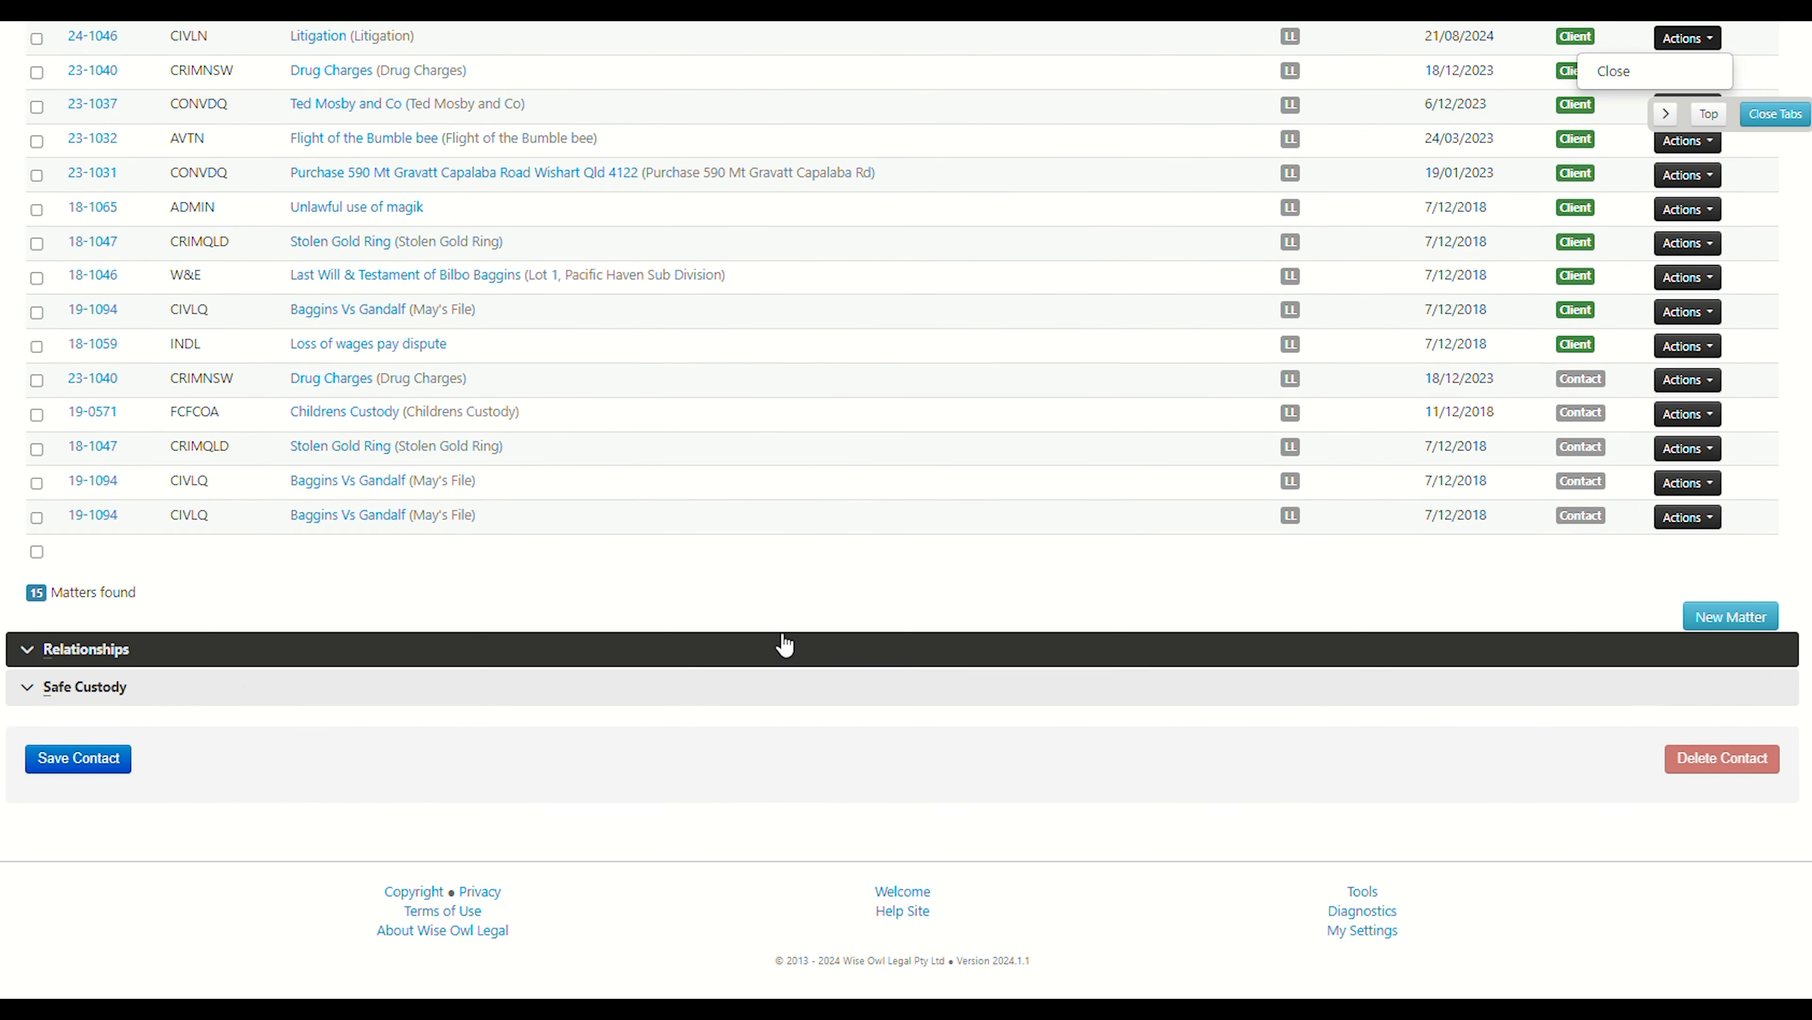
Expand the Relationships section and open the spouse relationship's type list without changing it.
click(32, 653)
scroll(57, 673, down, 4)
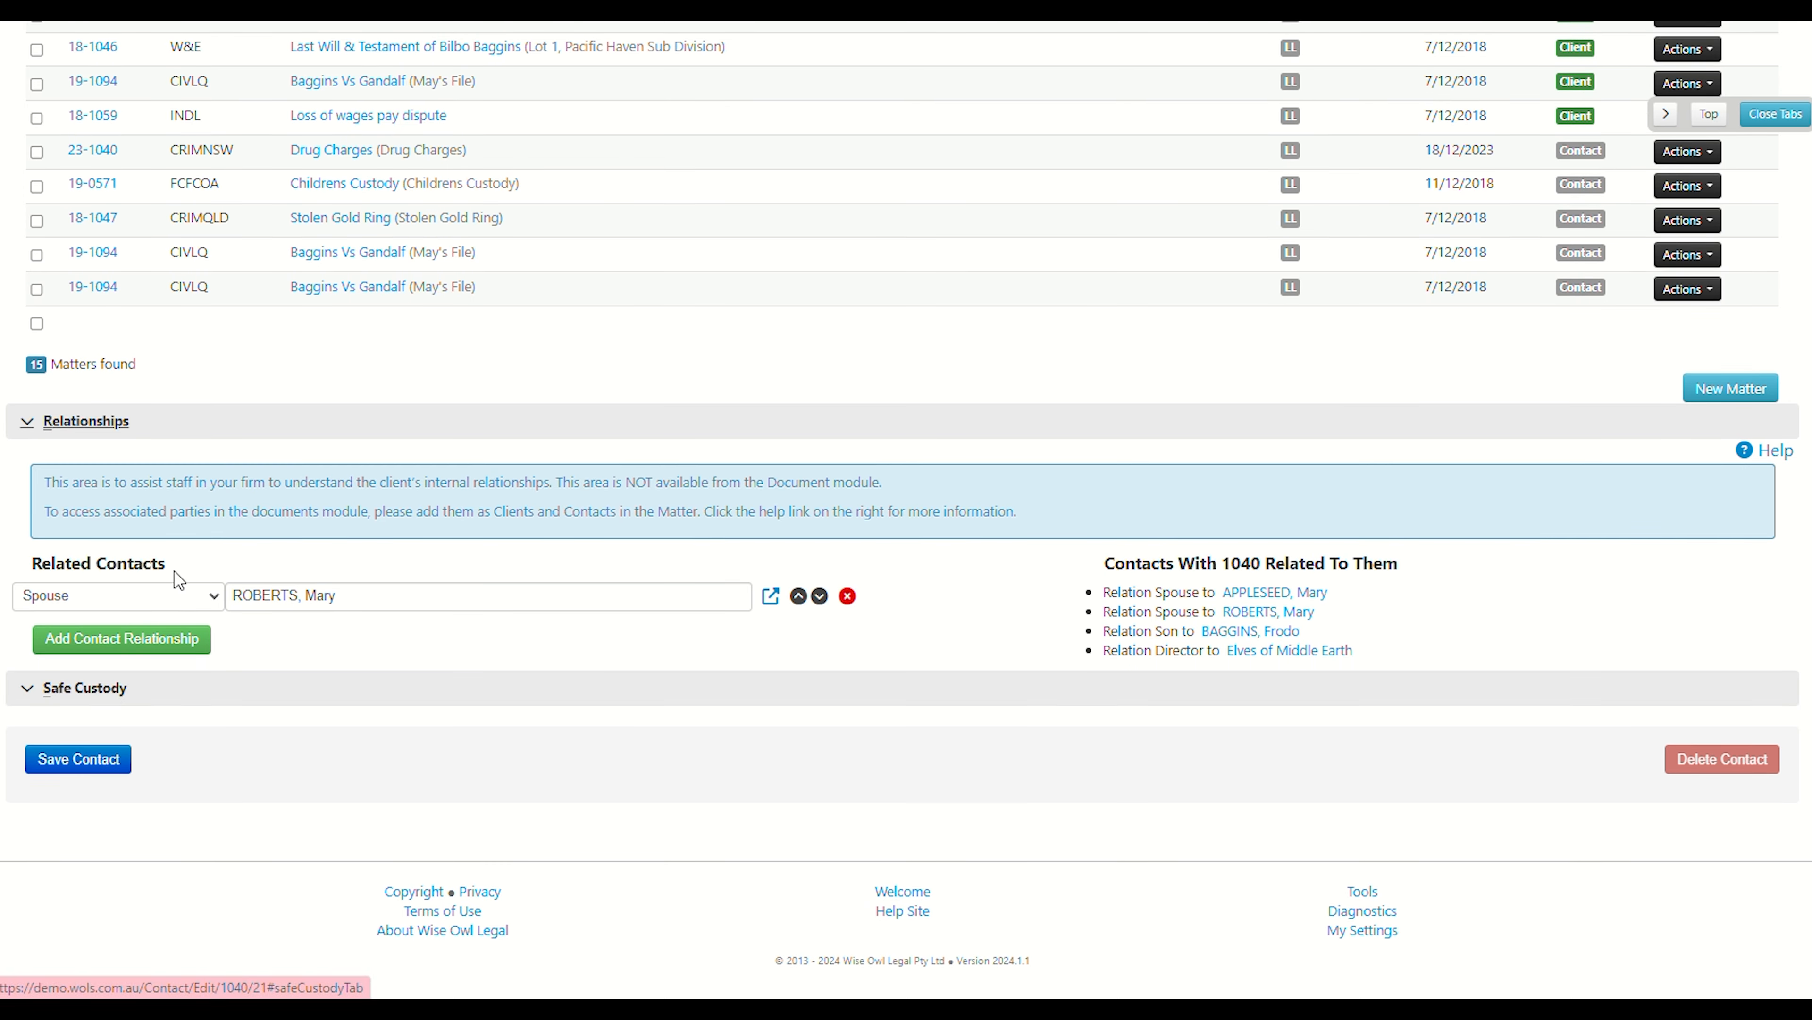
click(183, 596)
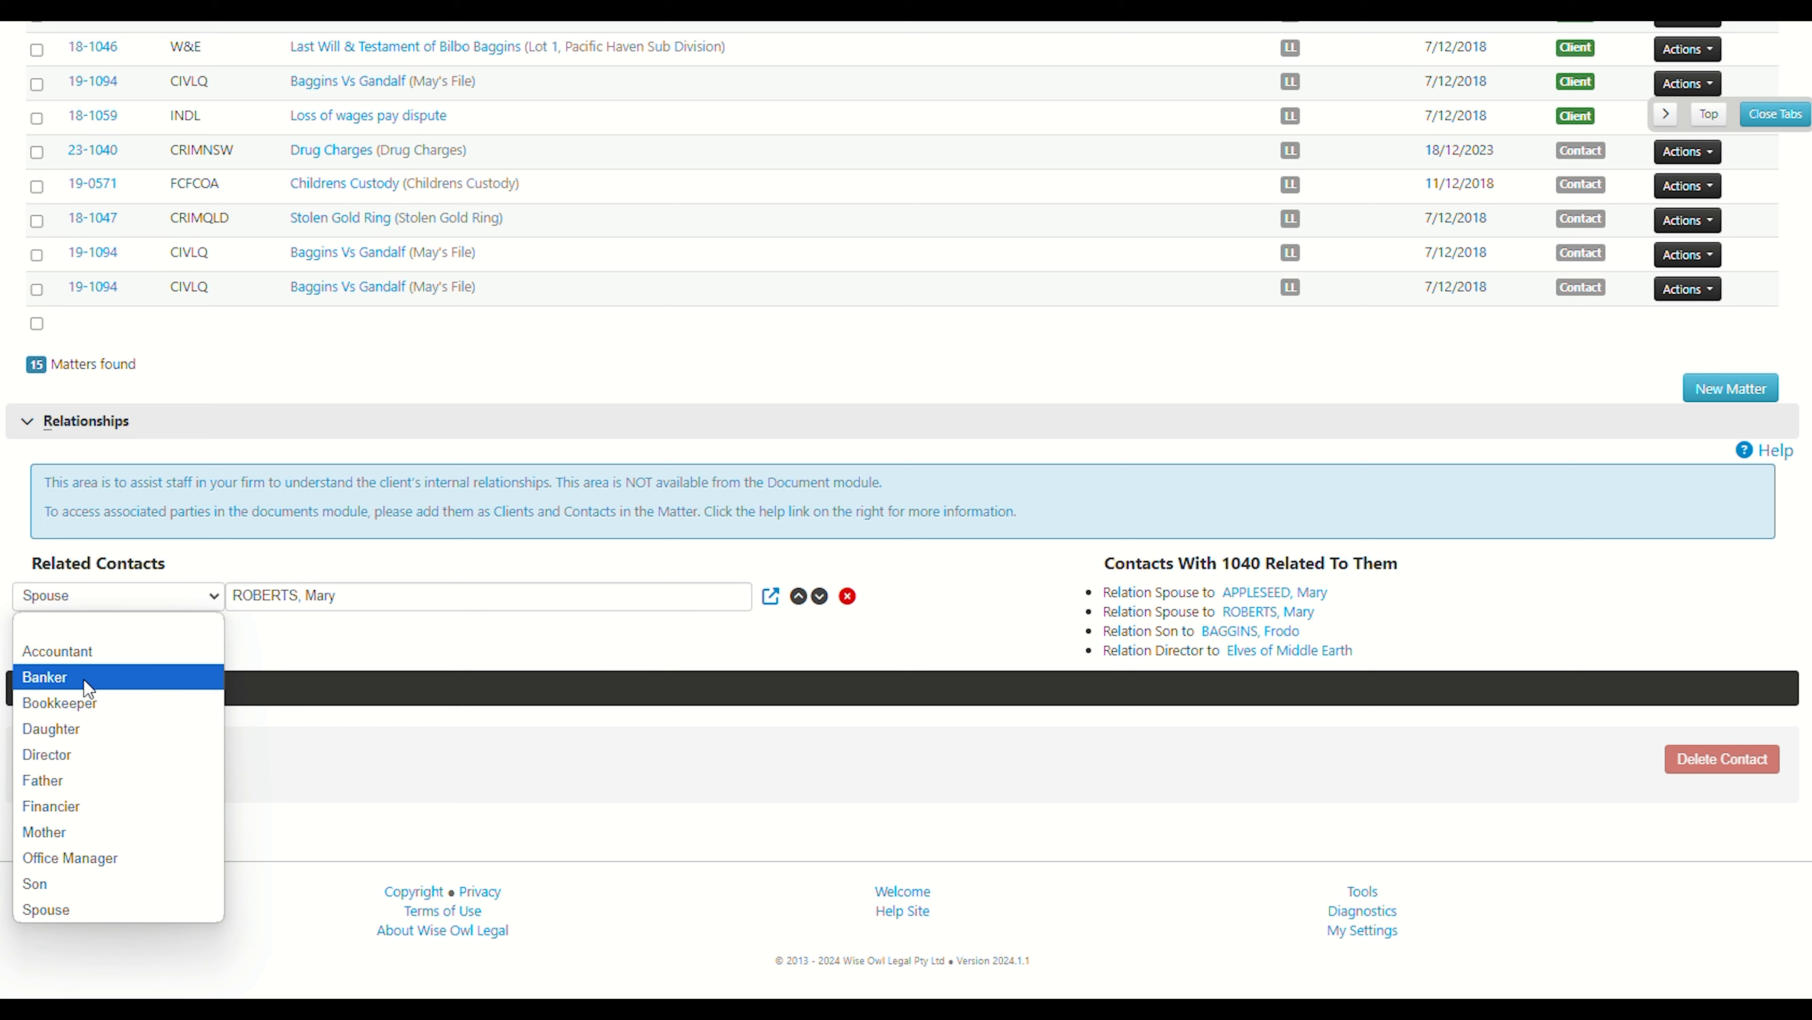
click(278, 658)
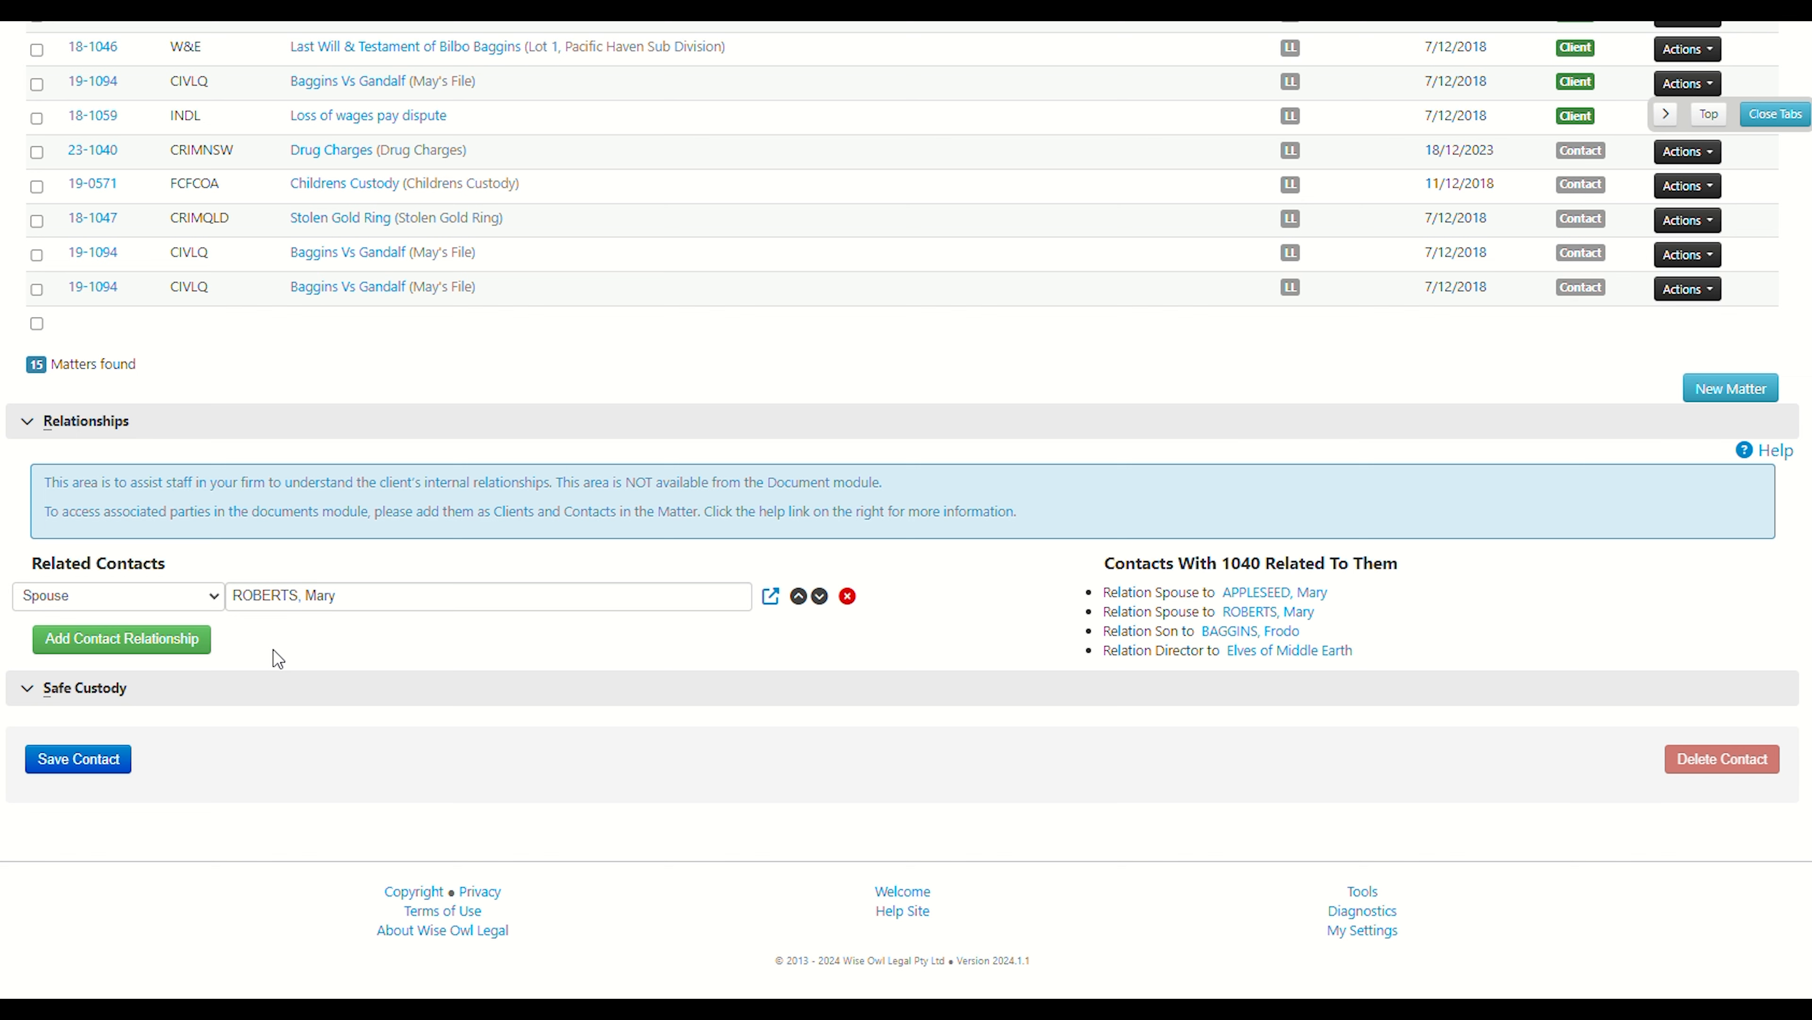
Expand the Safe Custody section to review the stored custody items.
click(32, 696)
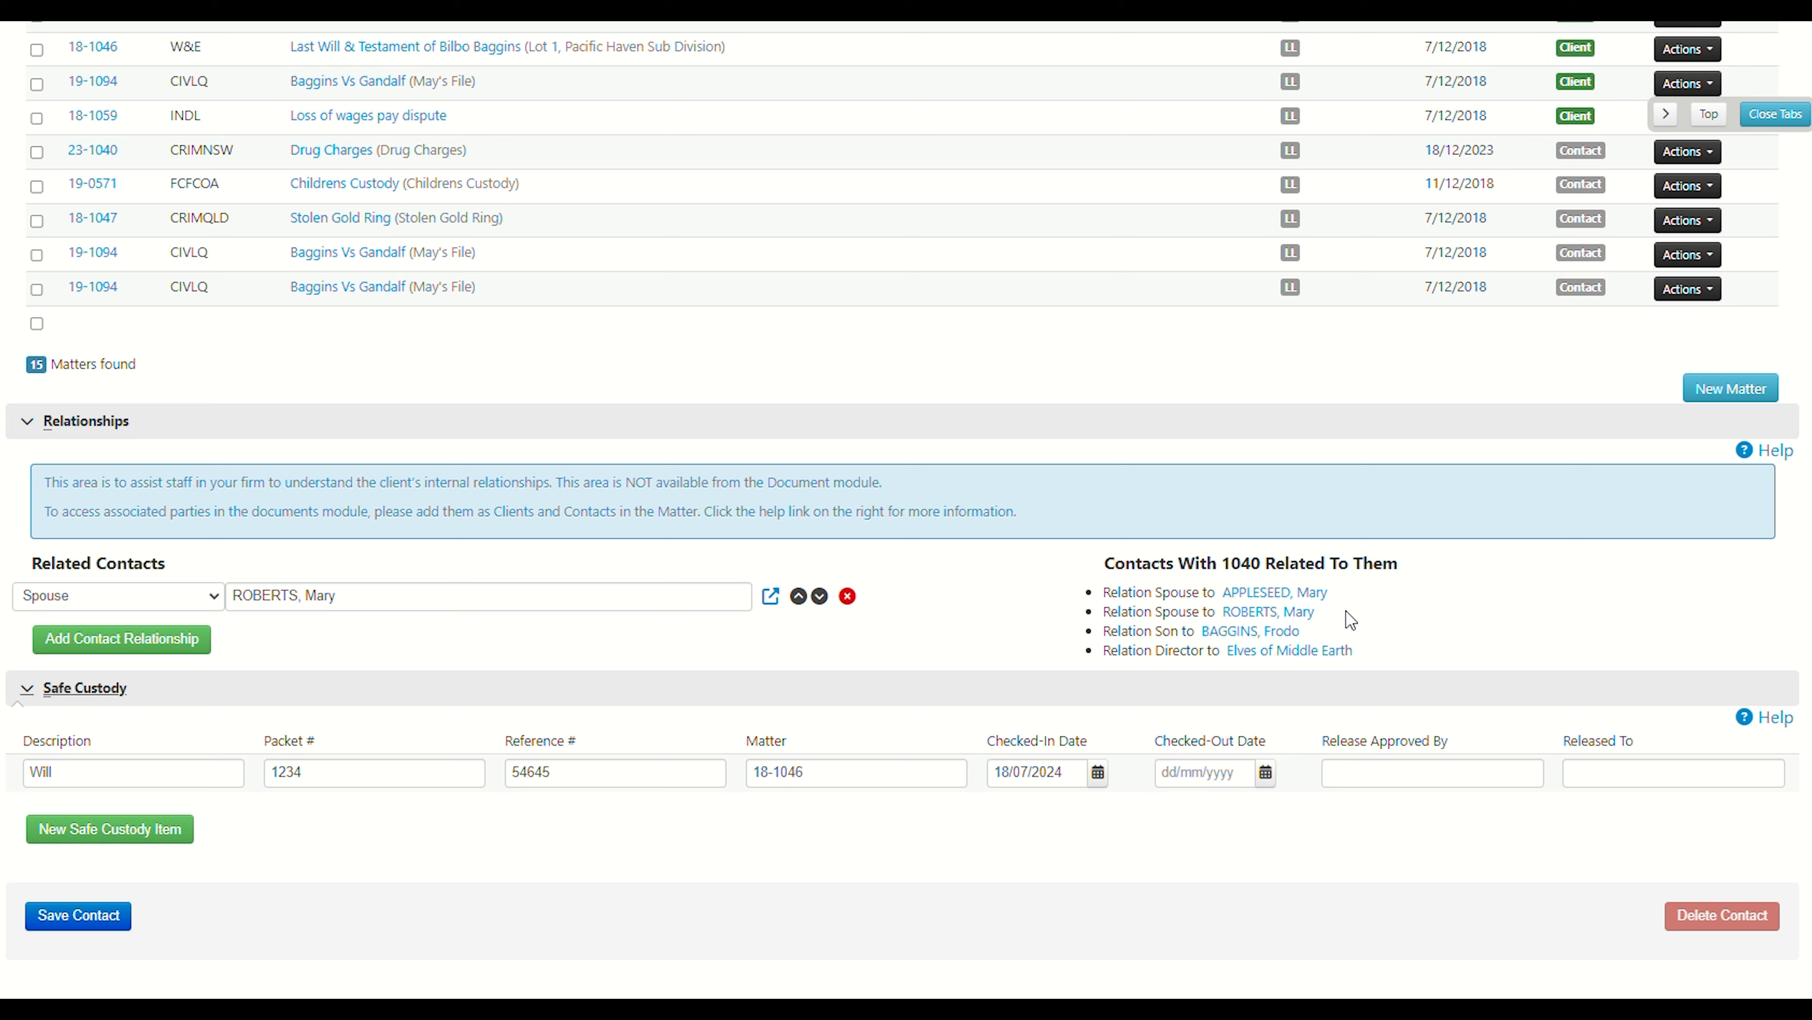
mouse_move(1351, 620)
scroll(1360, 806, up, 1)
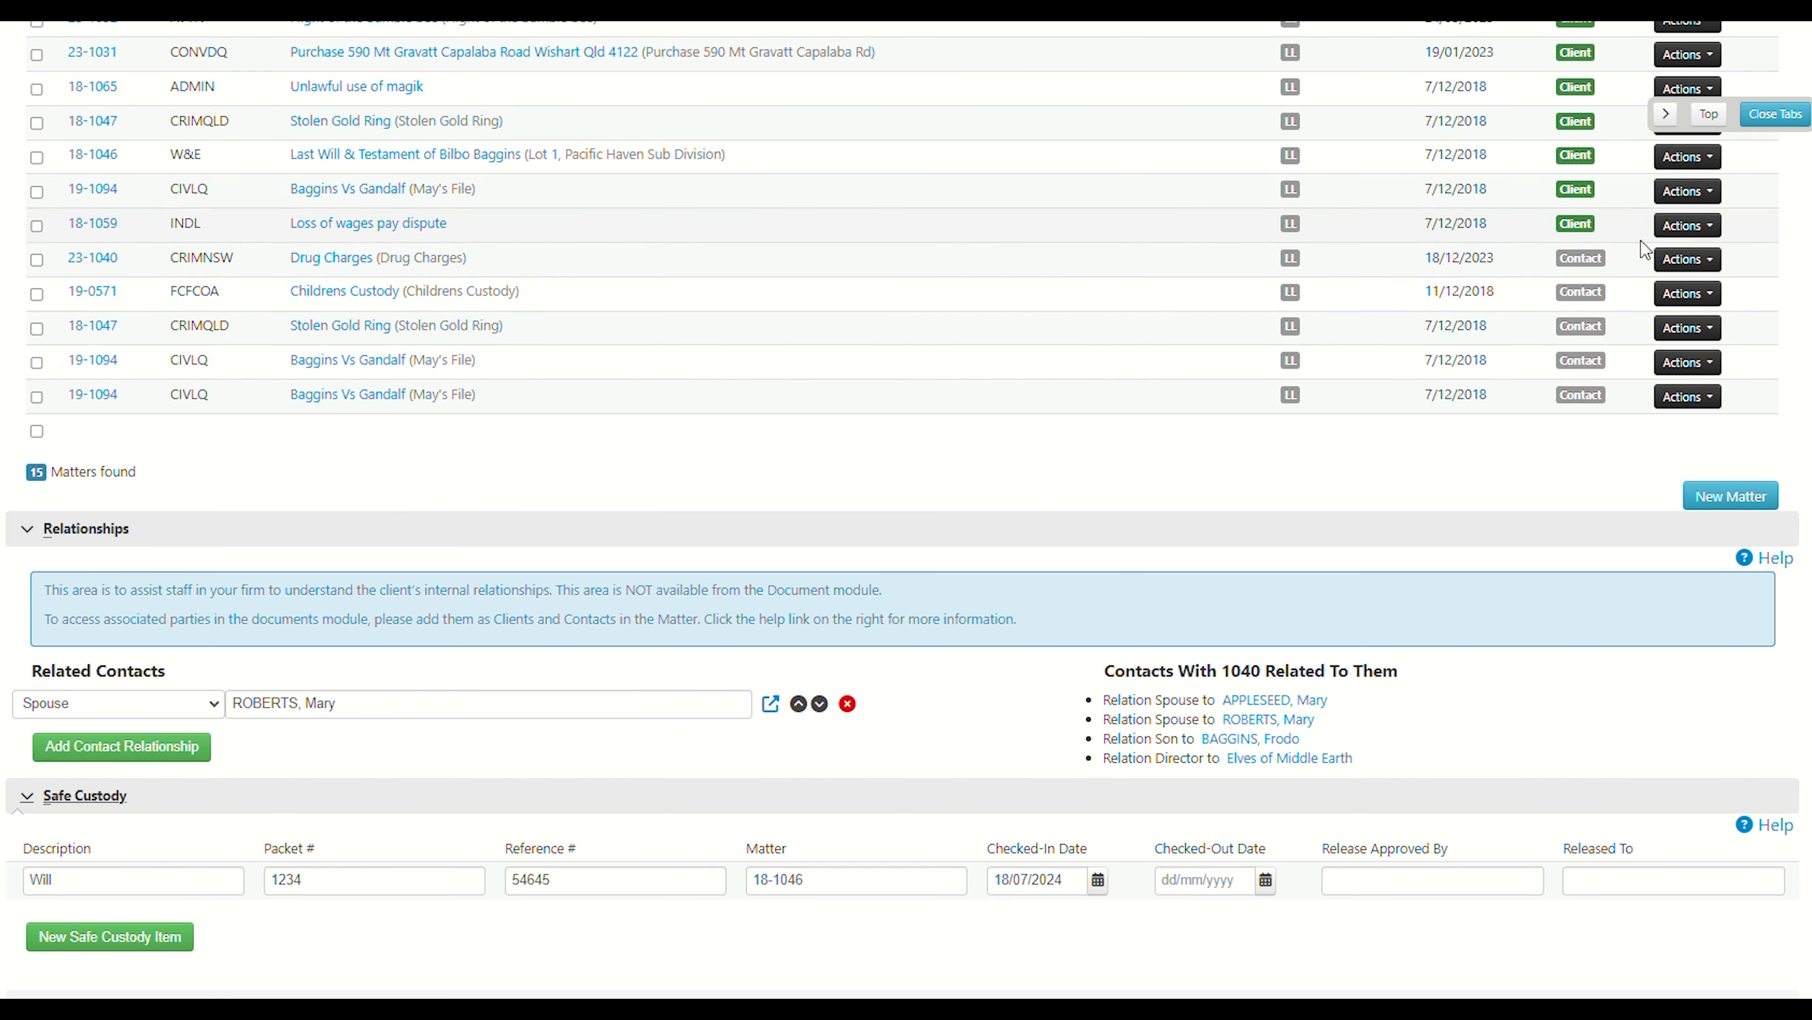
Collapse all sections, then reopen the Name and Contact Details sections and return to the top.
click(1780, 120)
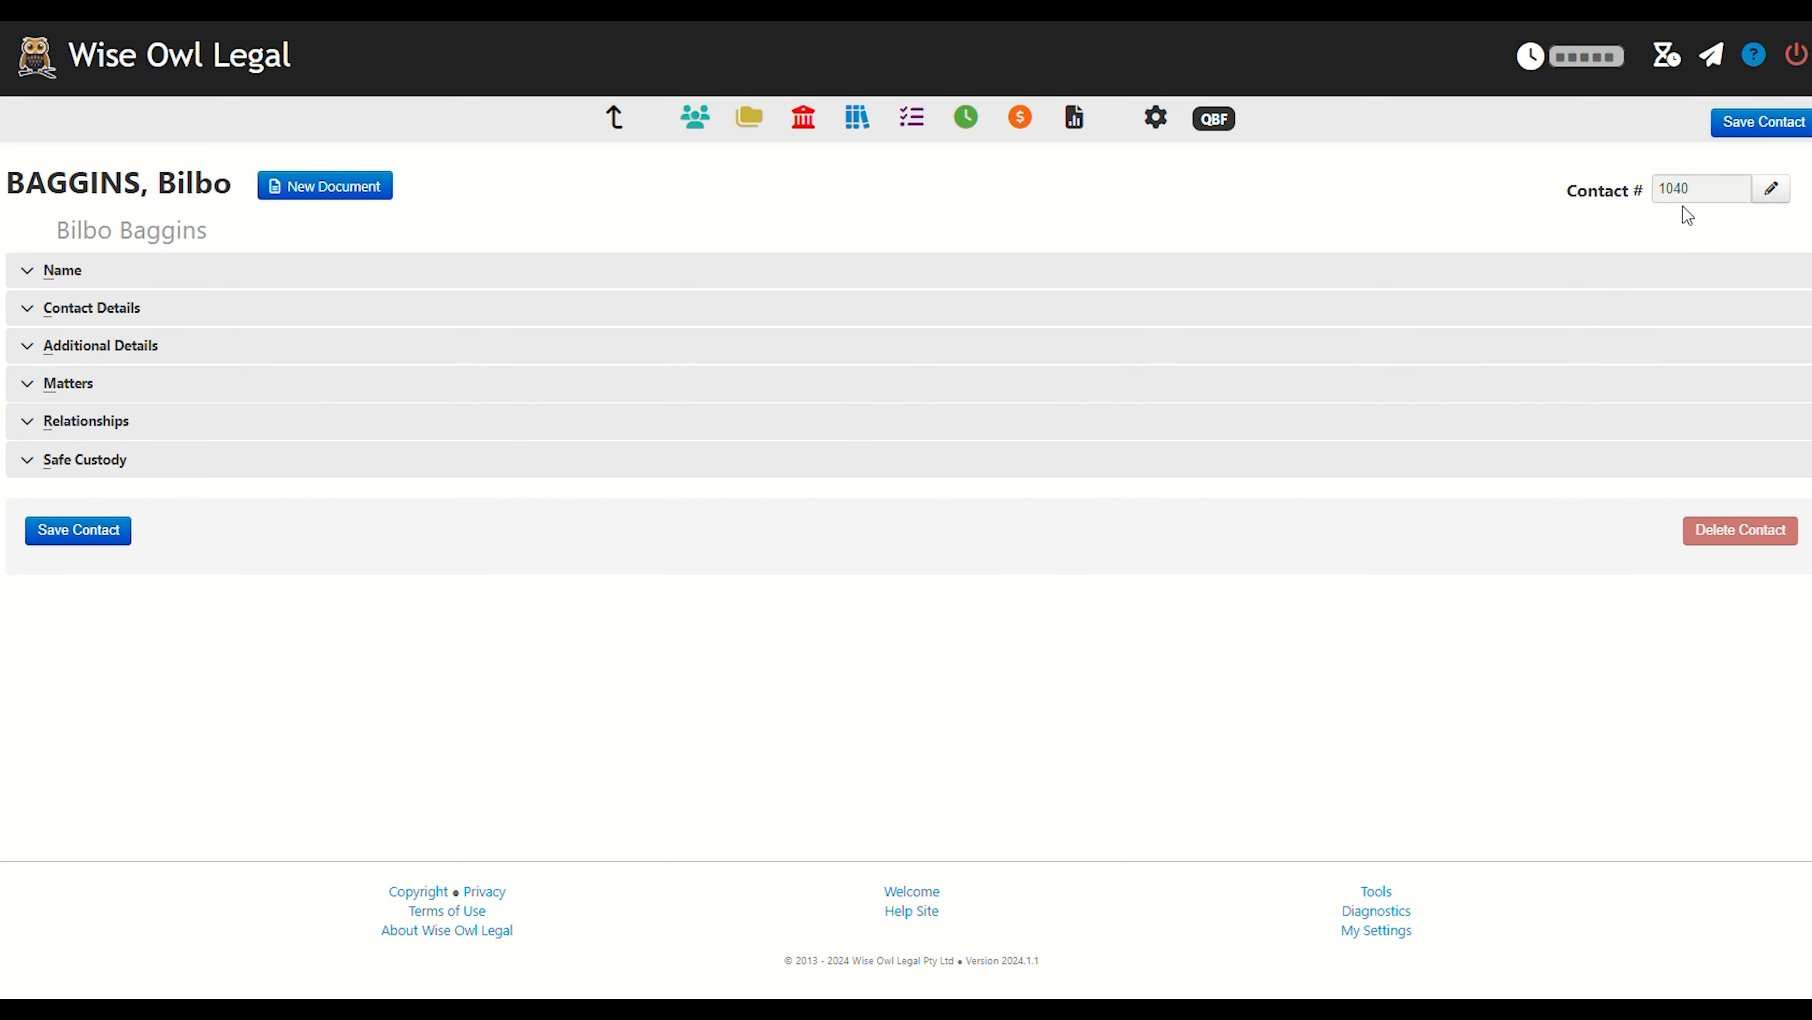
click(75, 270)
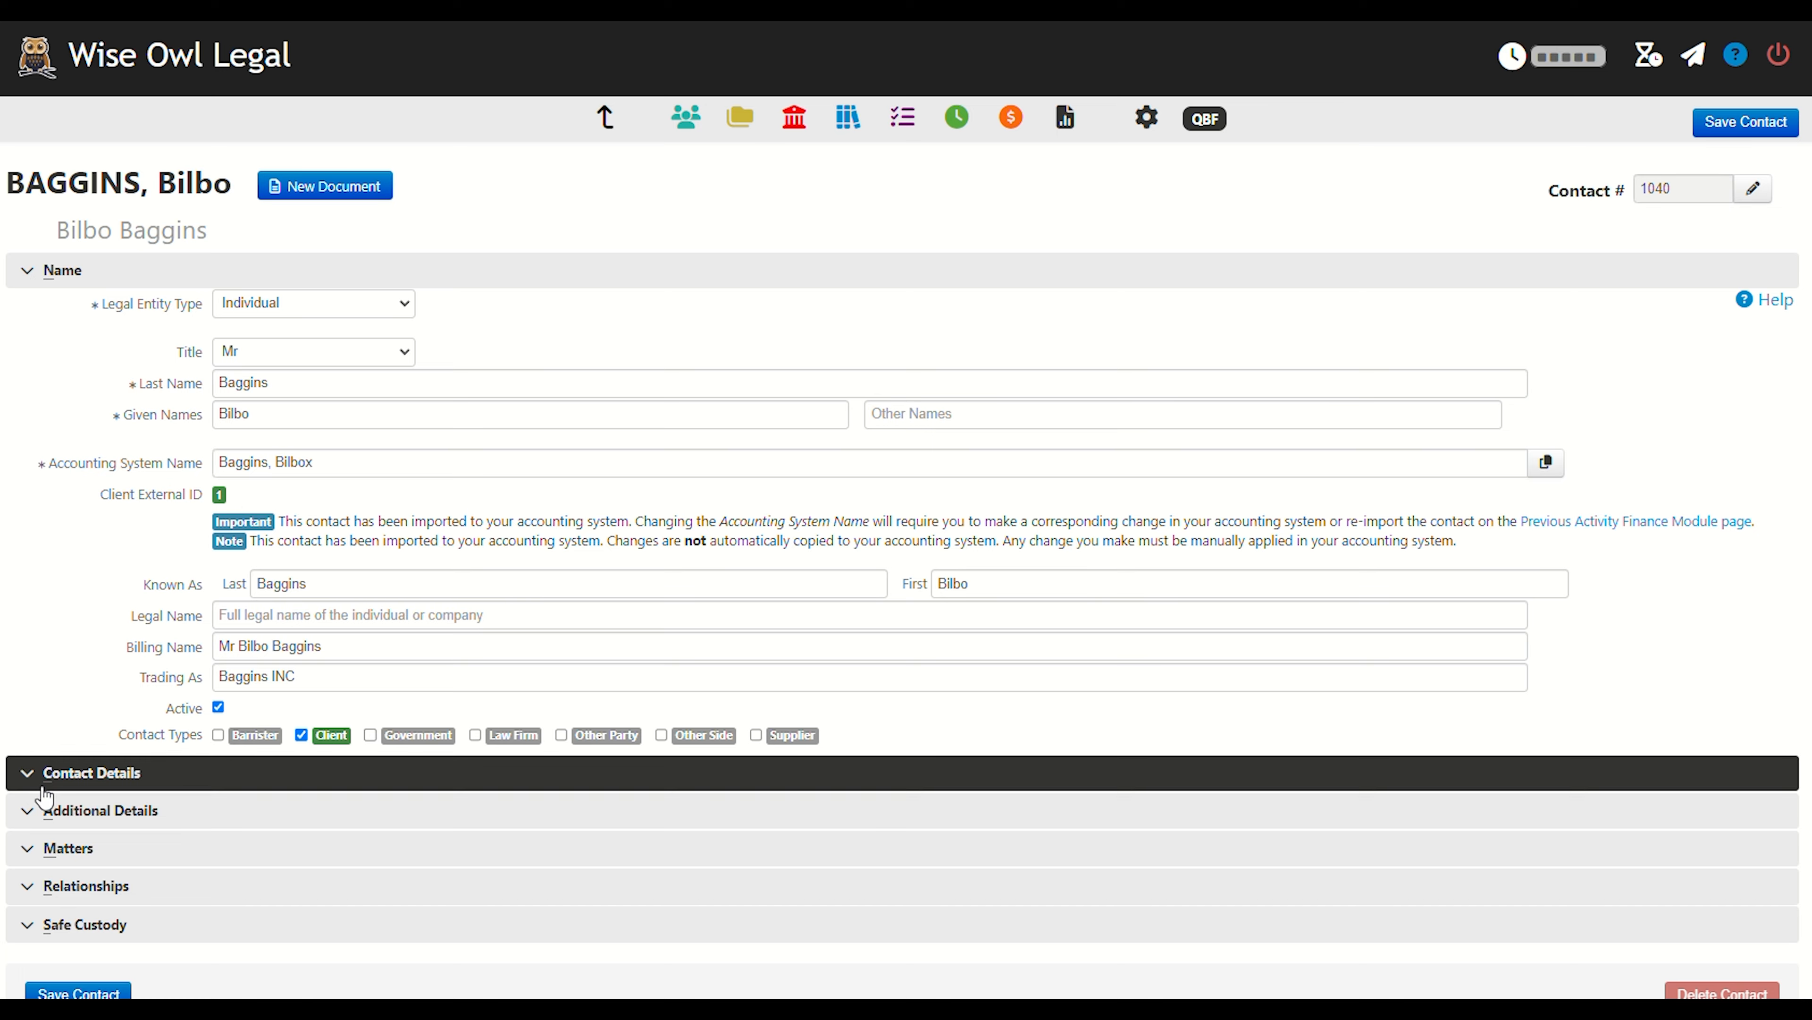
click(82, 777)
scroll(93, 772, down, 5)
click(1713, 116)
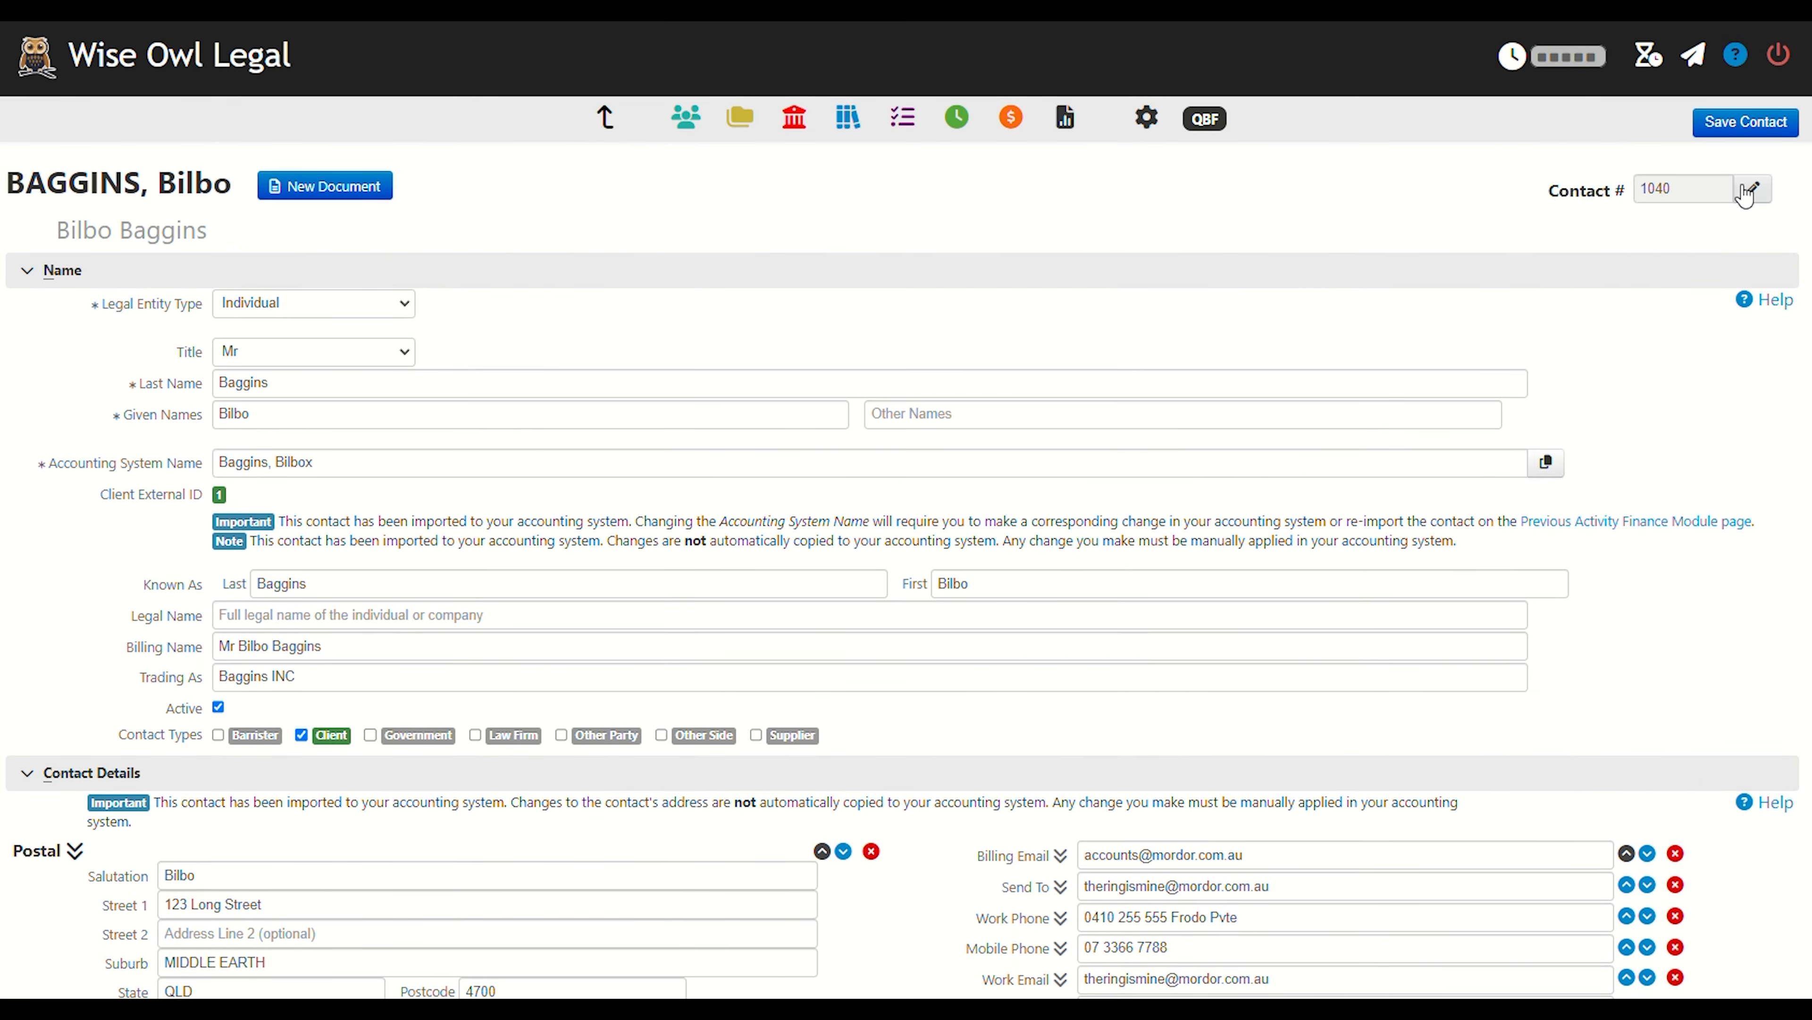
scroll(1745, 212, down, 3)
scroll(1746, 212, up, 3)
scroll(1746, 212, down, 3)
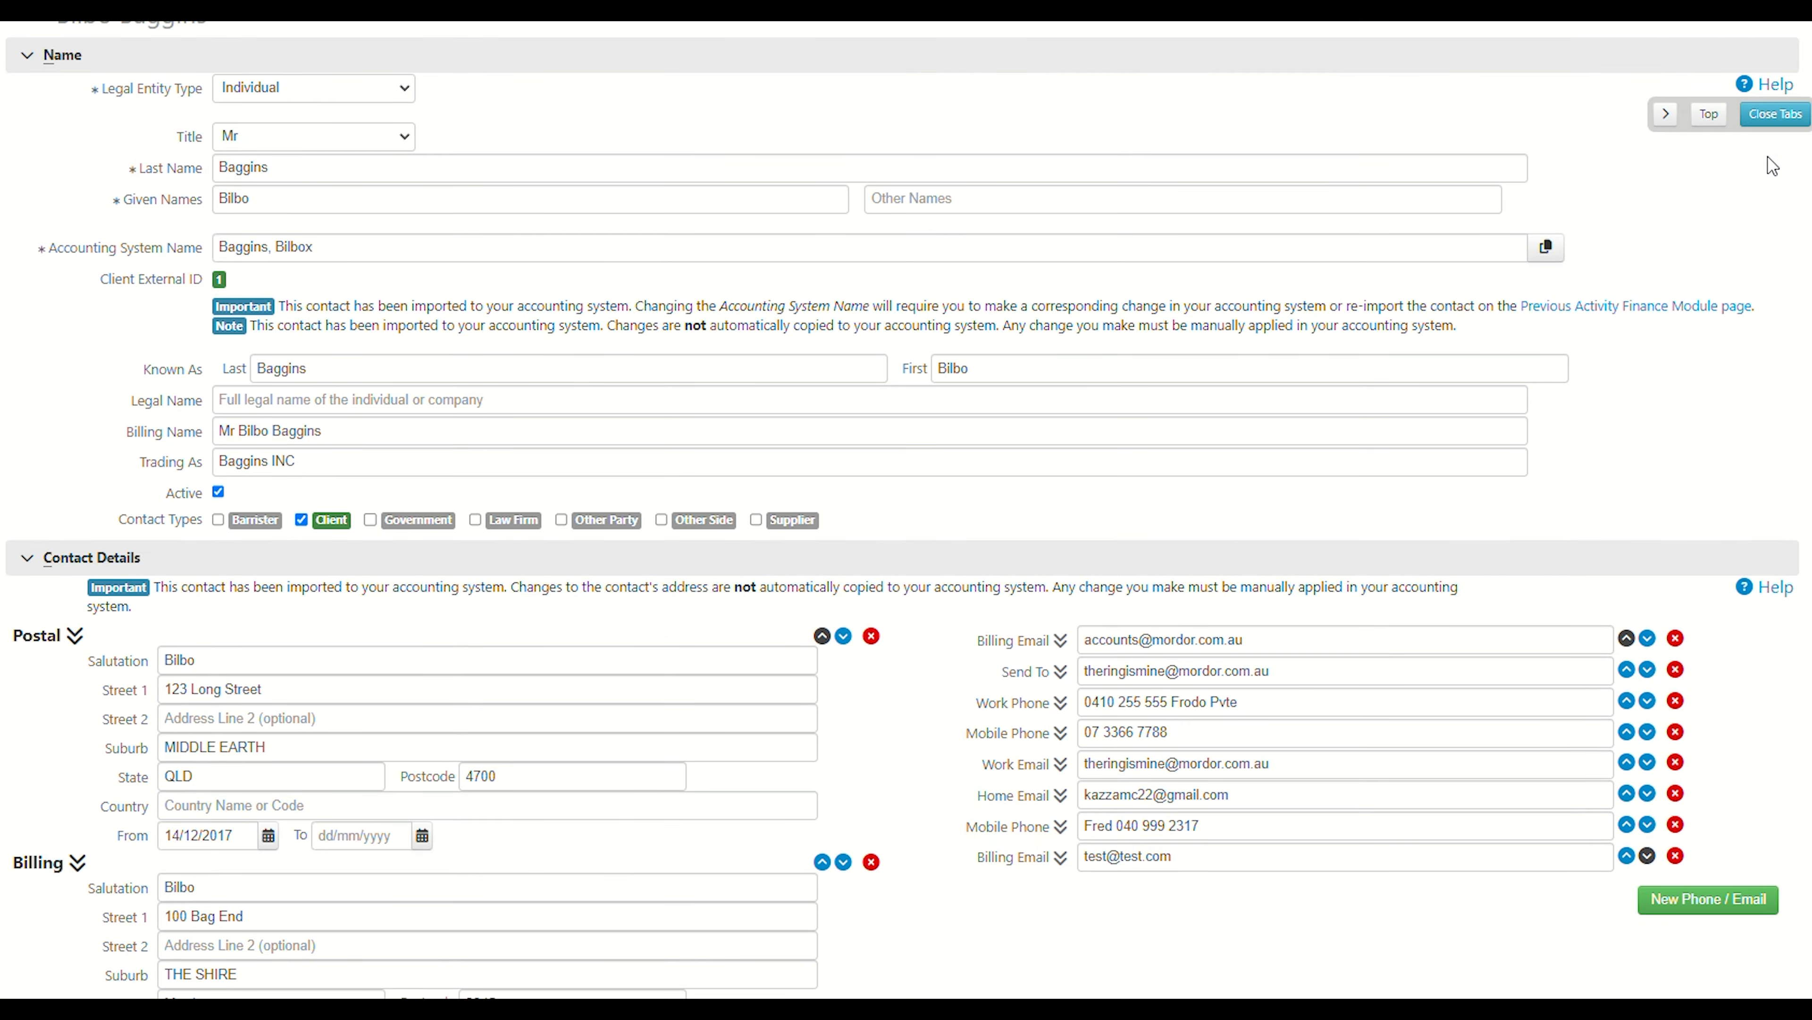
Collapse all sections of the client contact and save it, returning to the contacts list.
click(1772, 114)
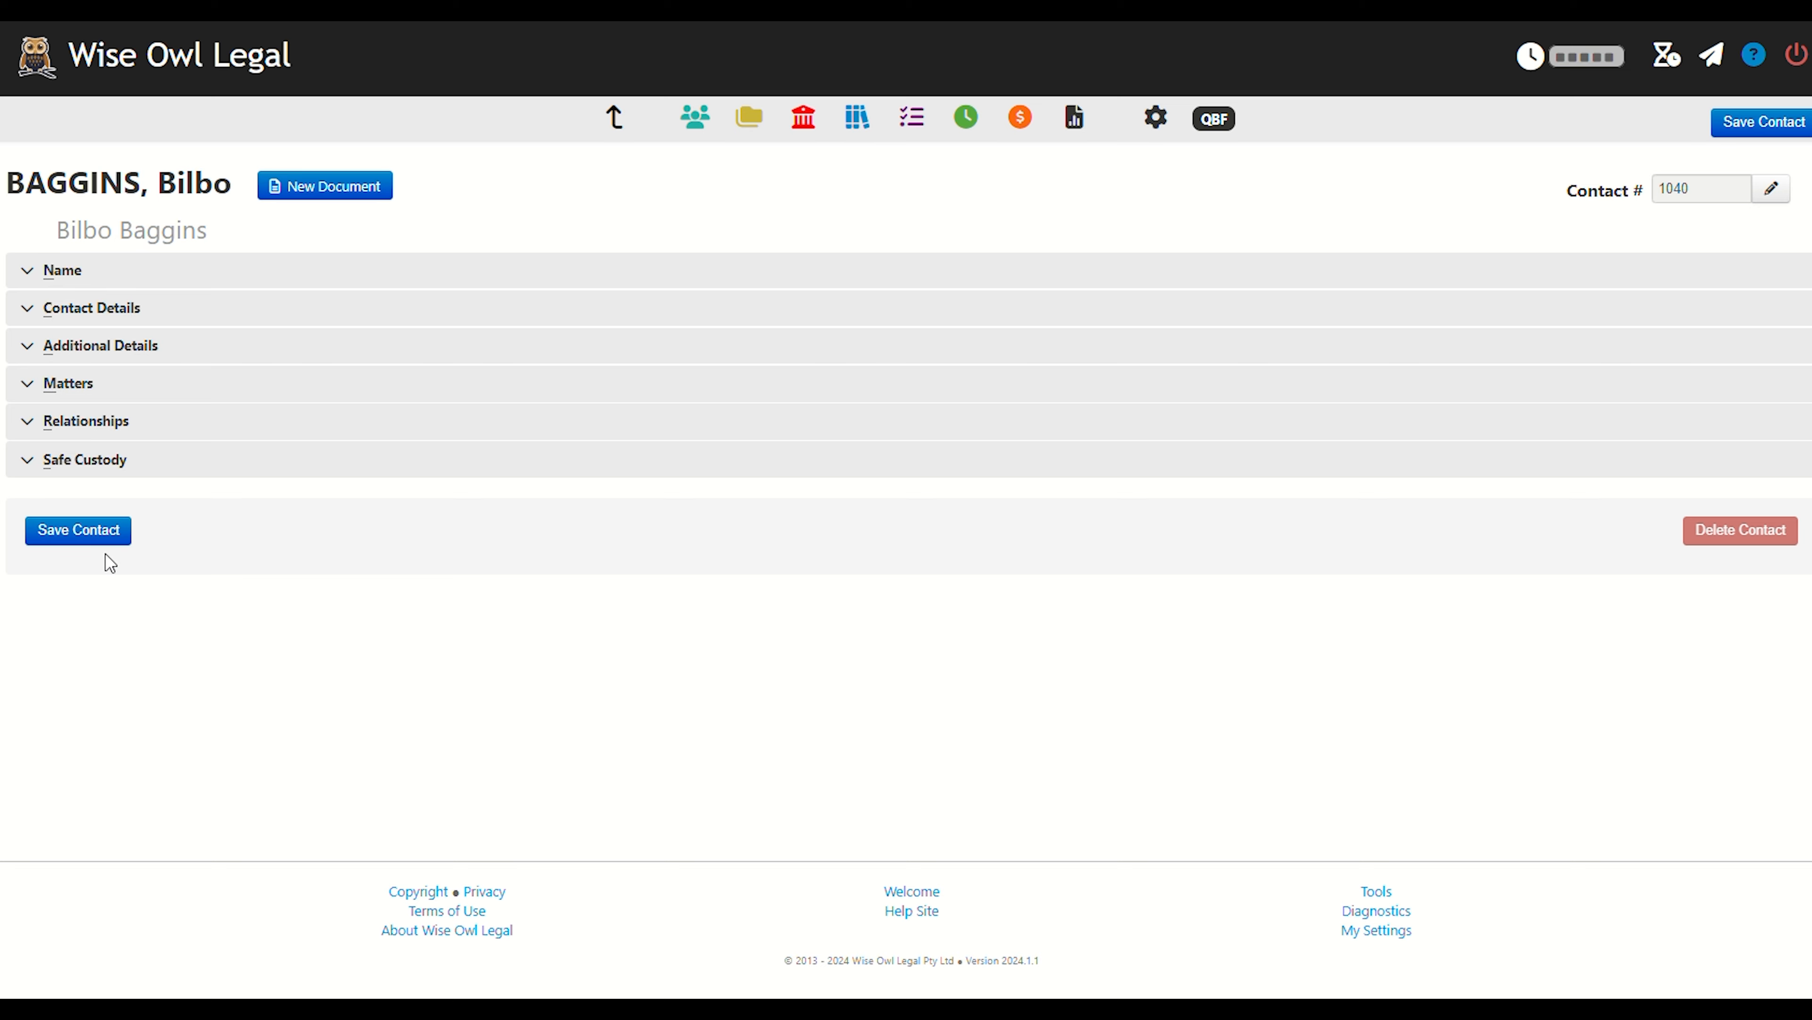
click(106, 534)
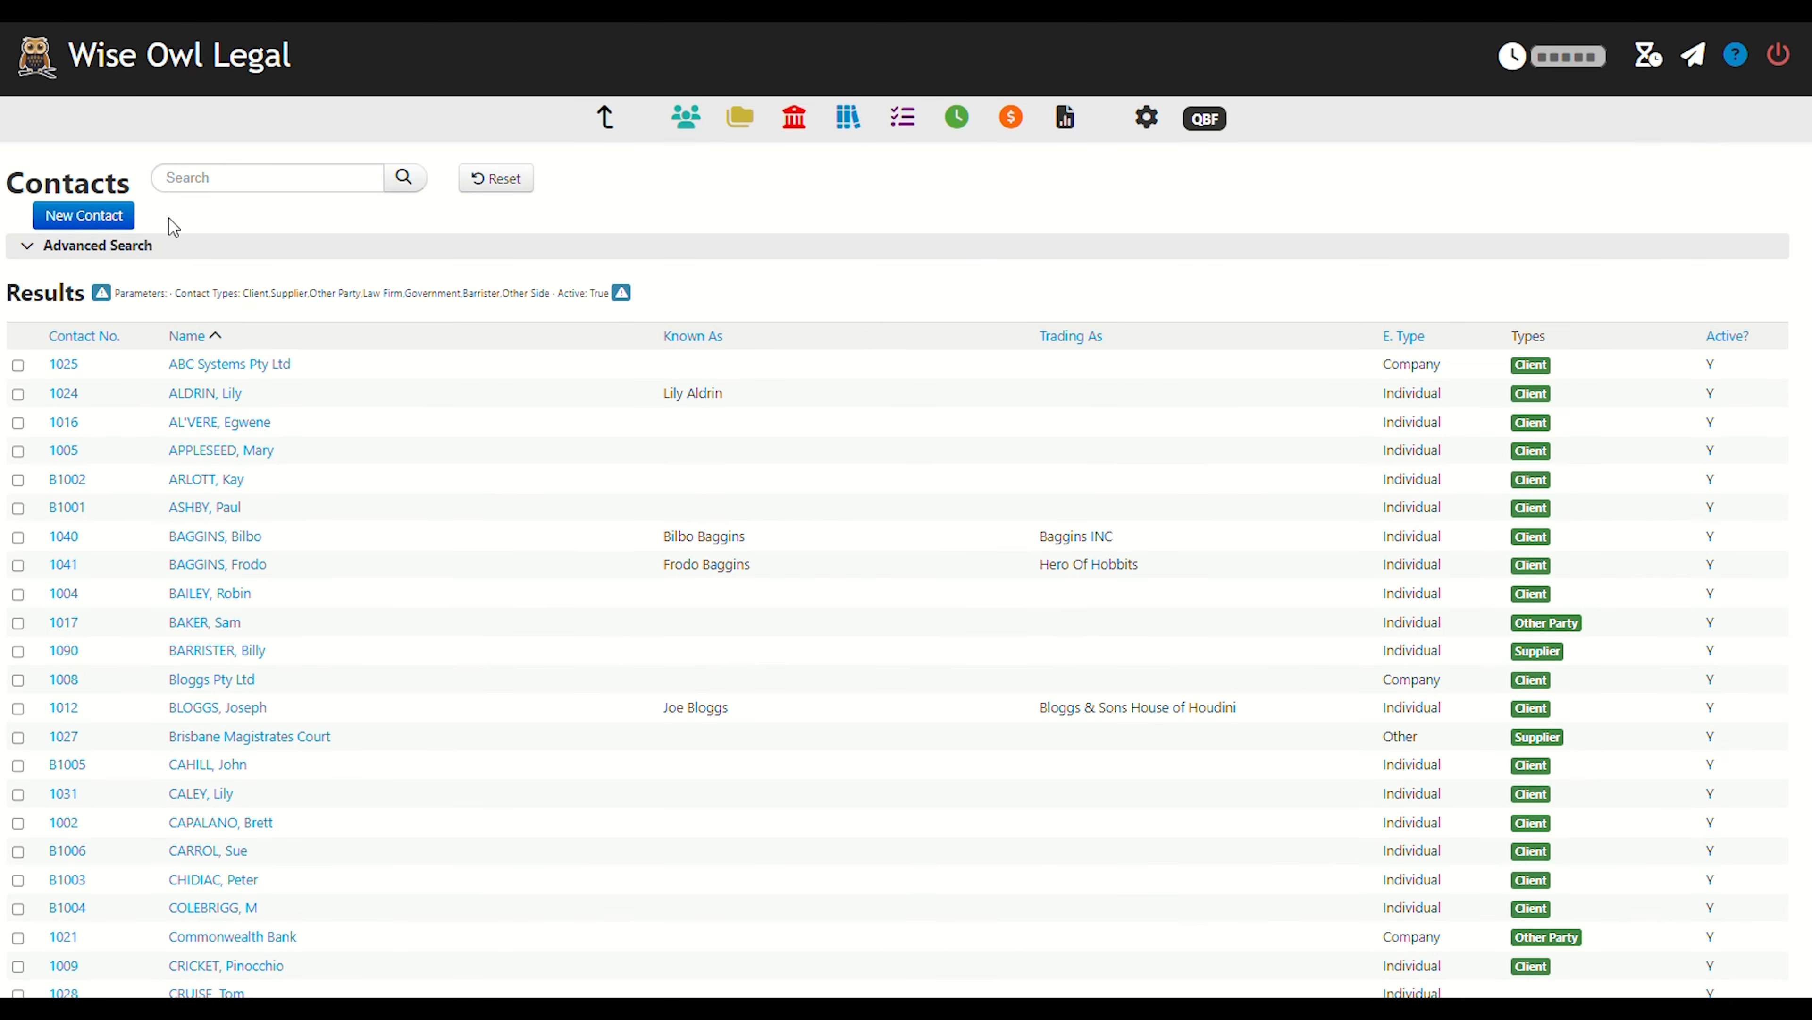
Search the contacts for a client by given name, open the matching record, and save it to return to the list.
click(202, 180)
text(pinc)
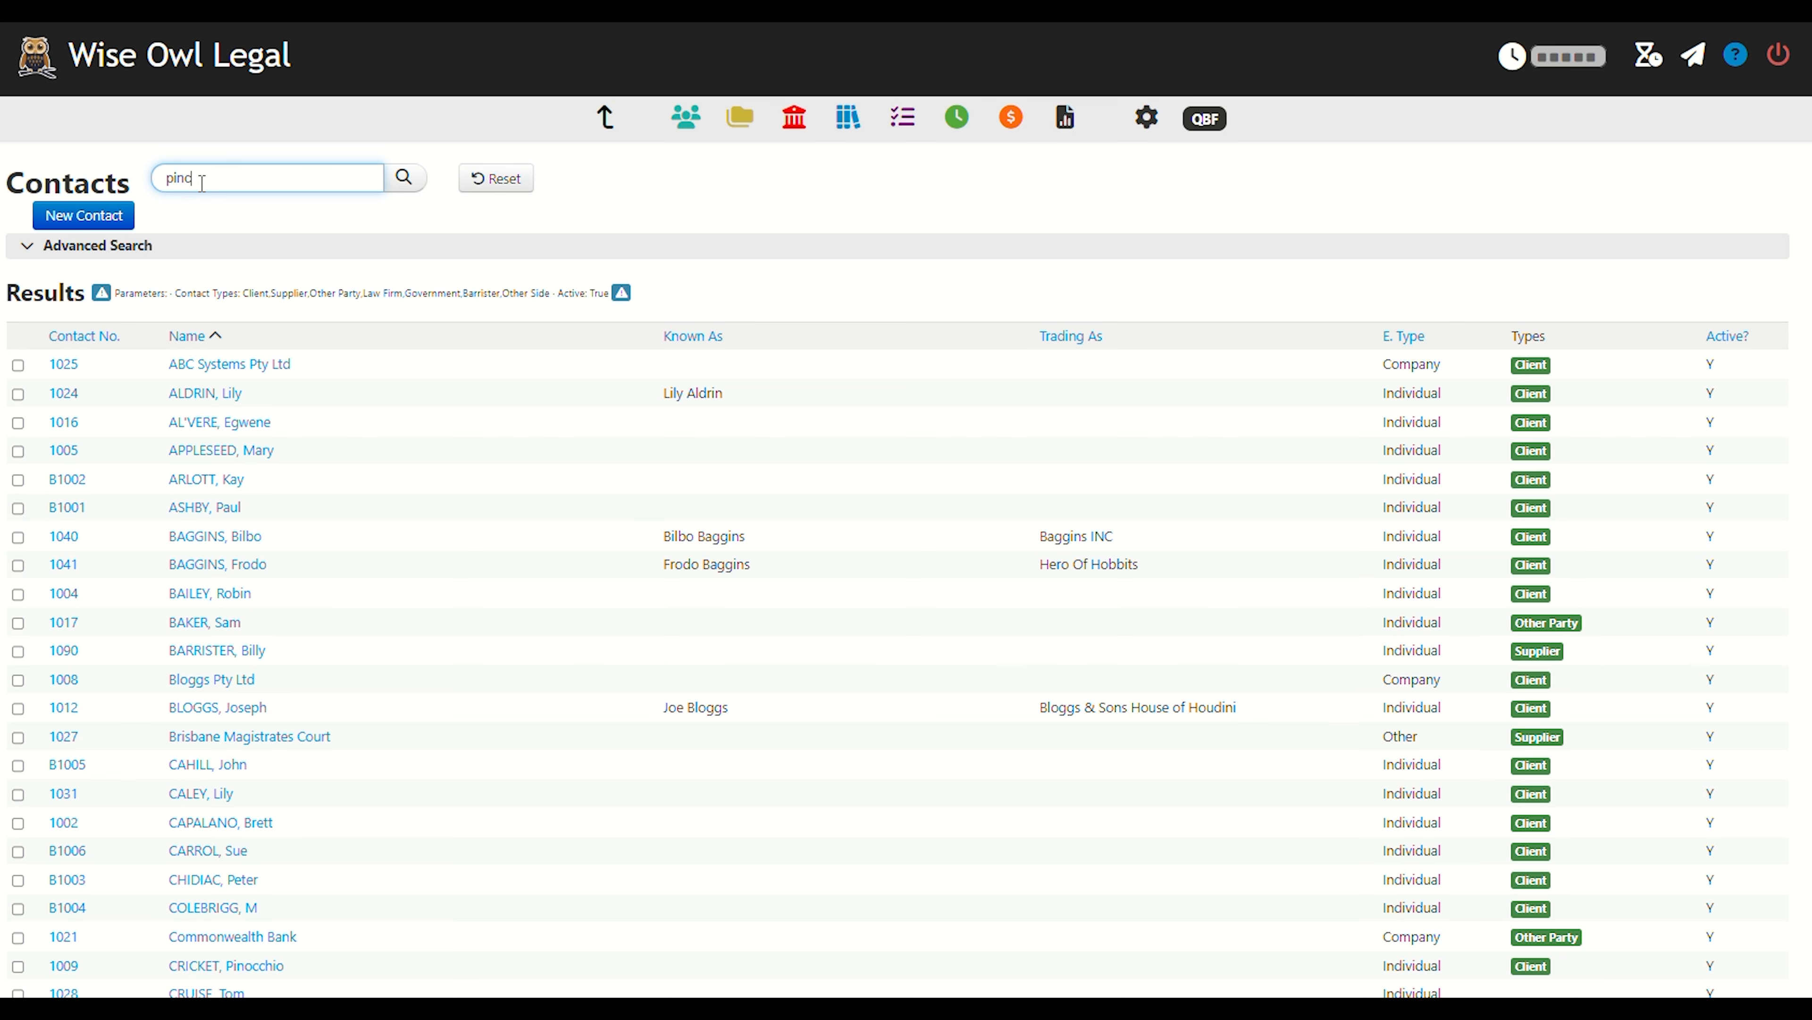
text(cchio)
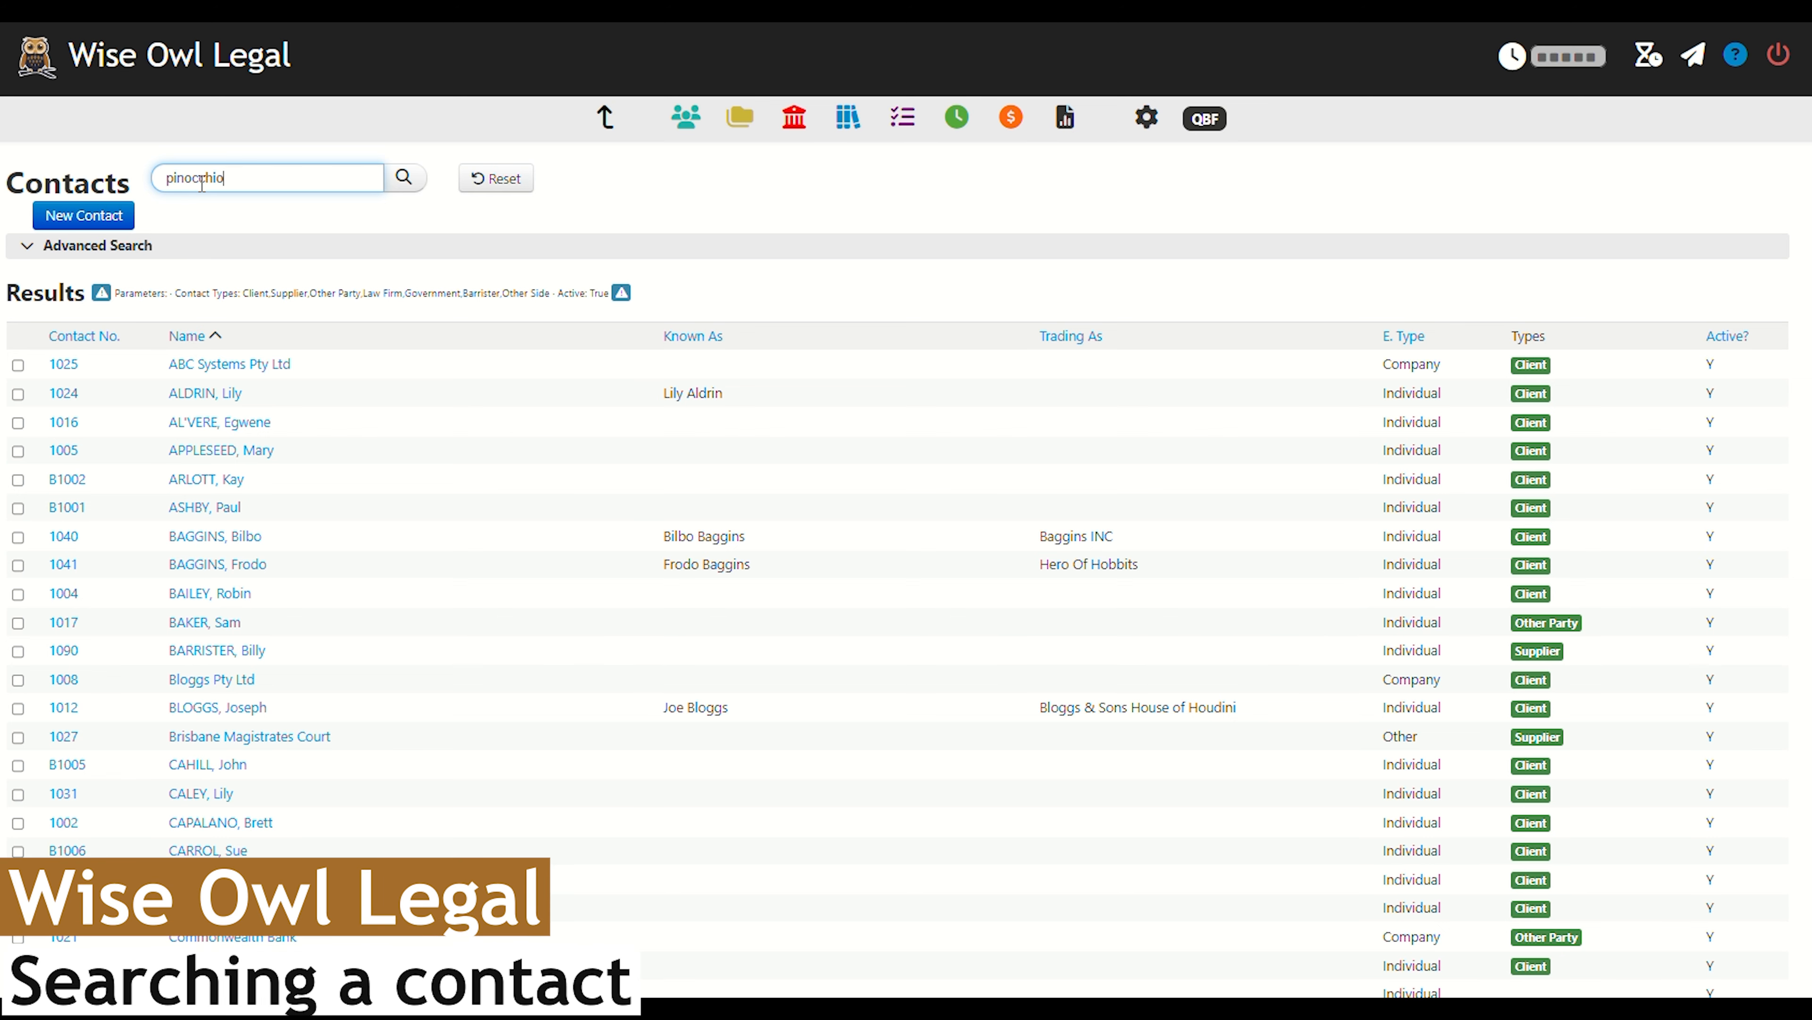
key(Return)
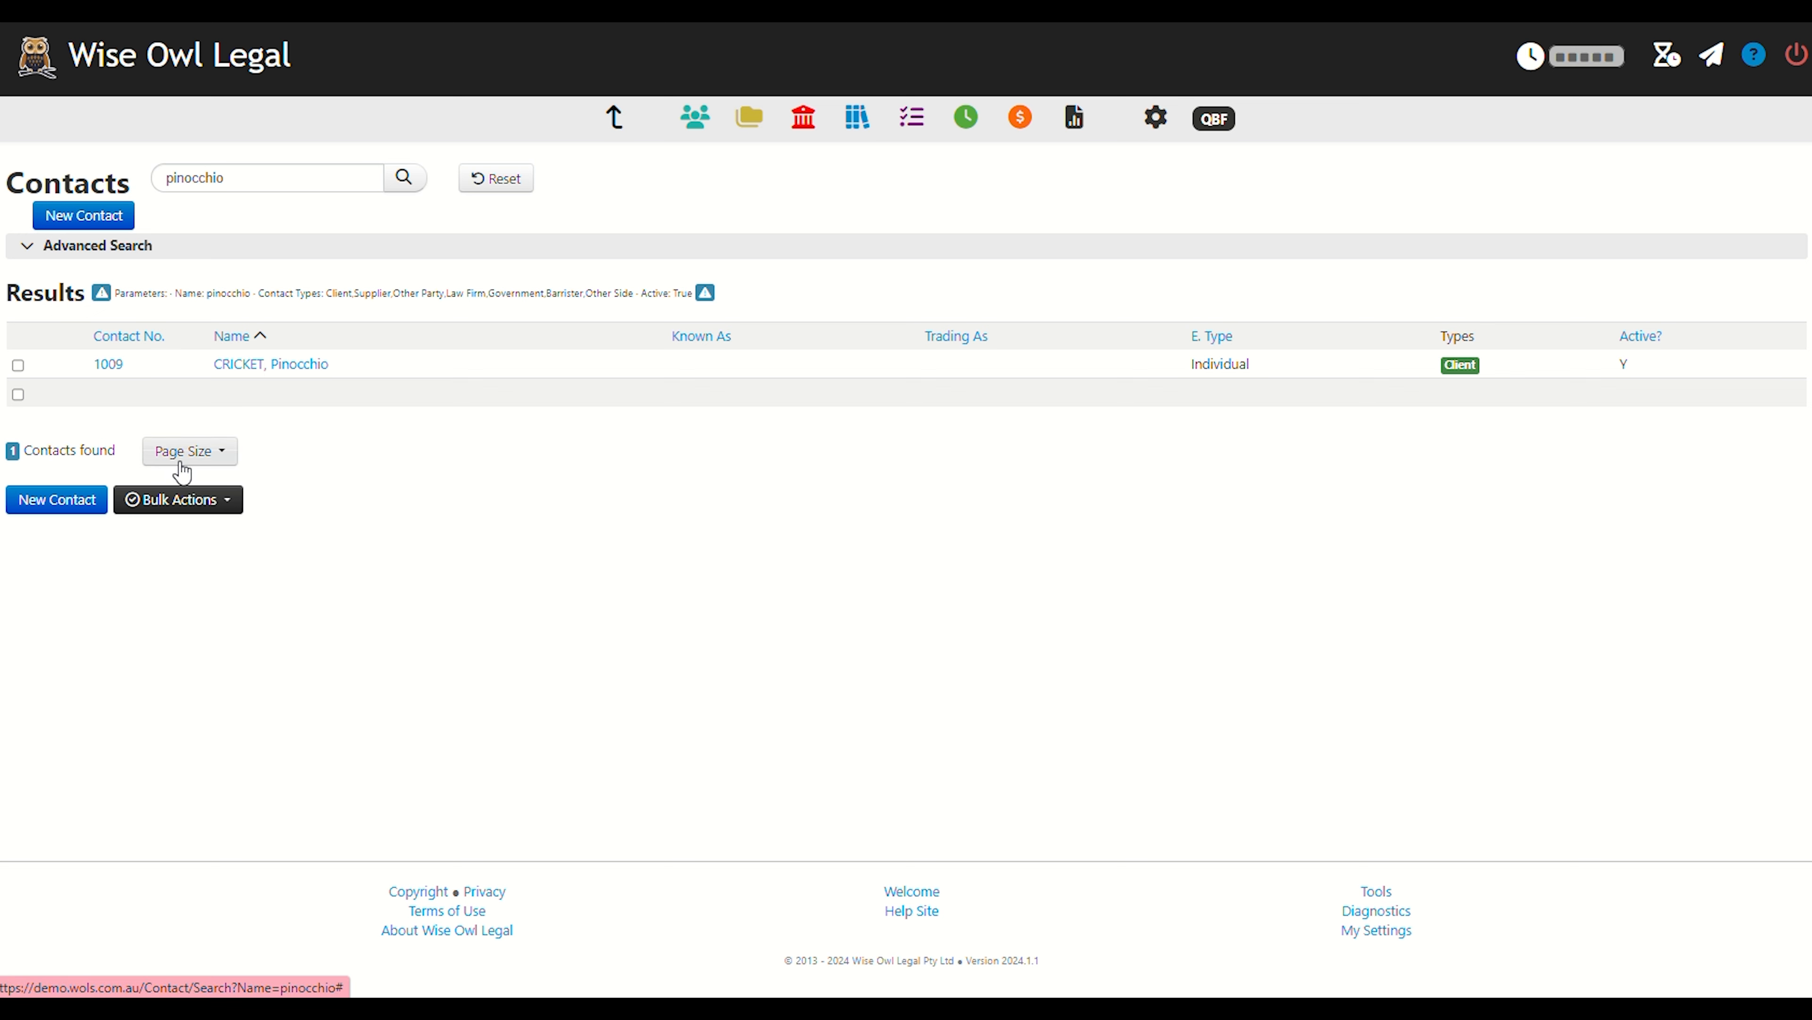
click(271, 365)
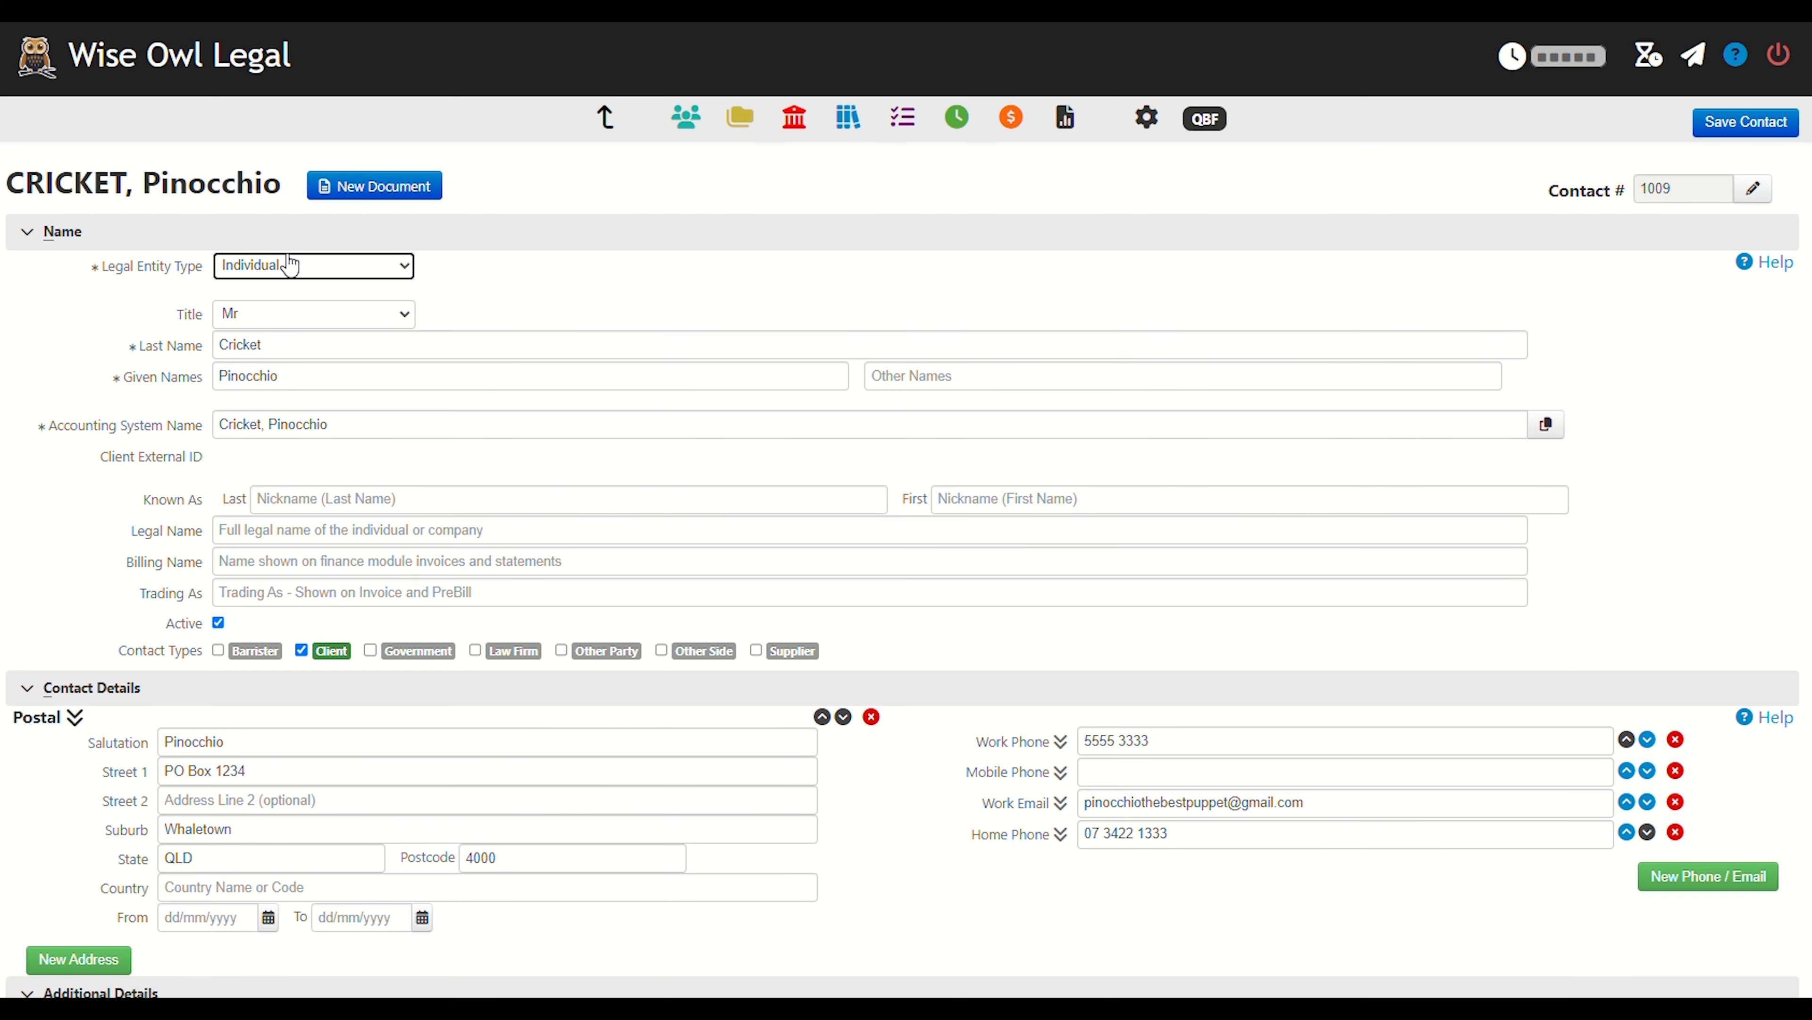
click(1762, 128)
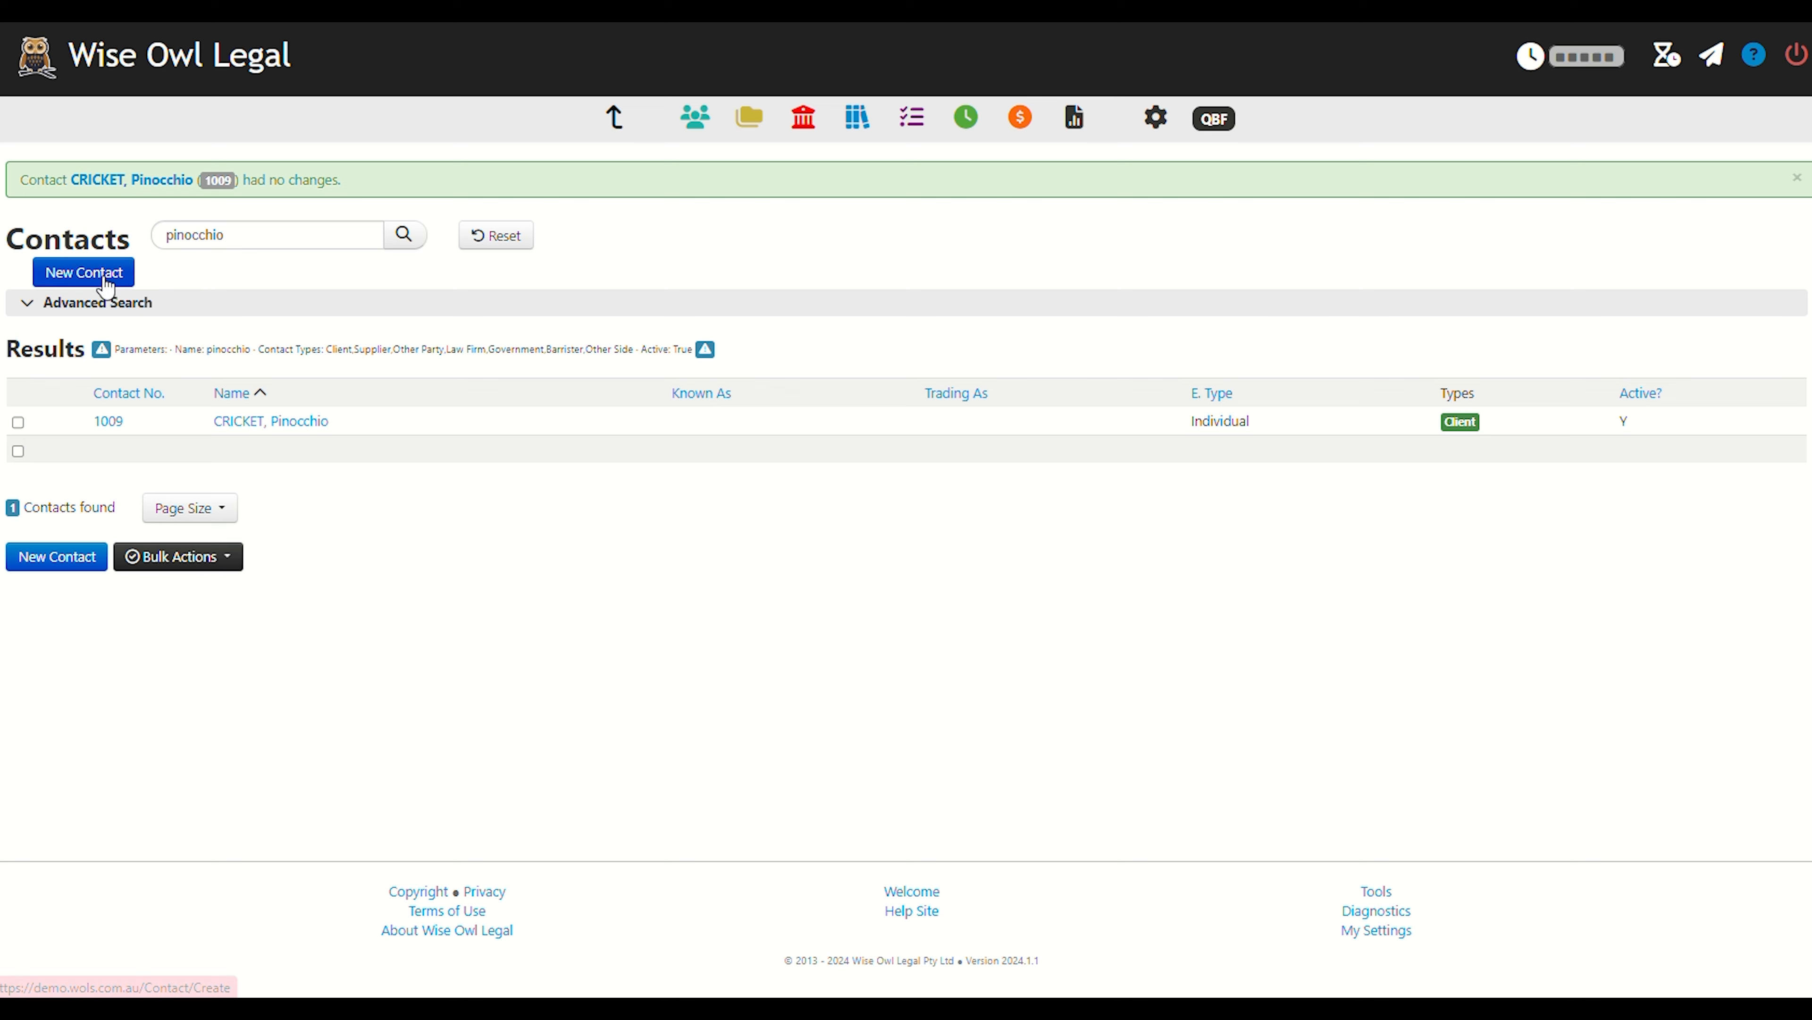
Start a new contact, set its legal entity type to Individual, and move on to the title and last name fields.
click(109, 277)
click(359, 271)
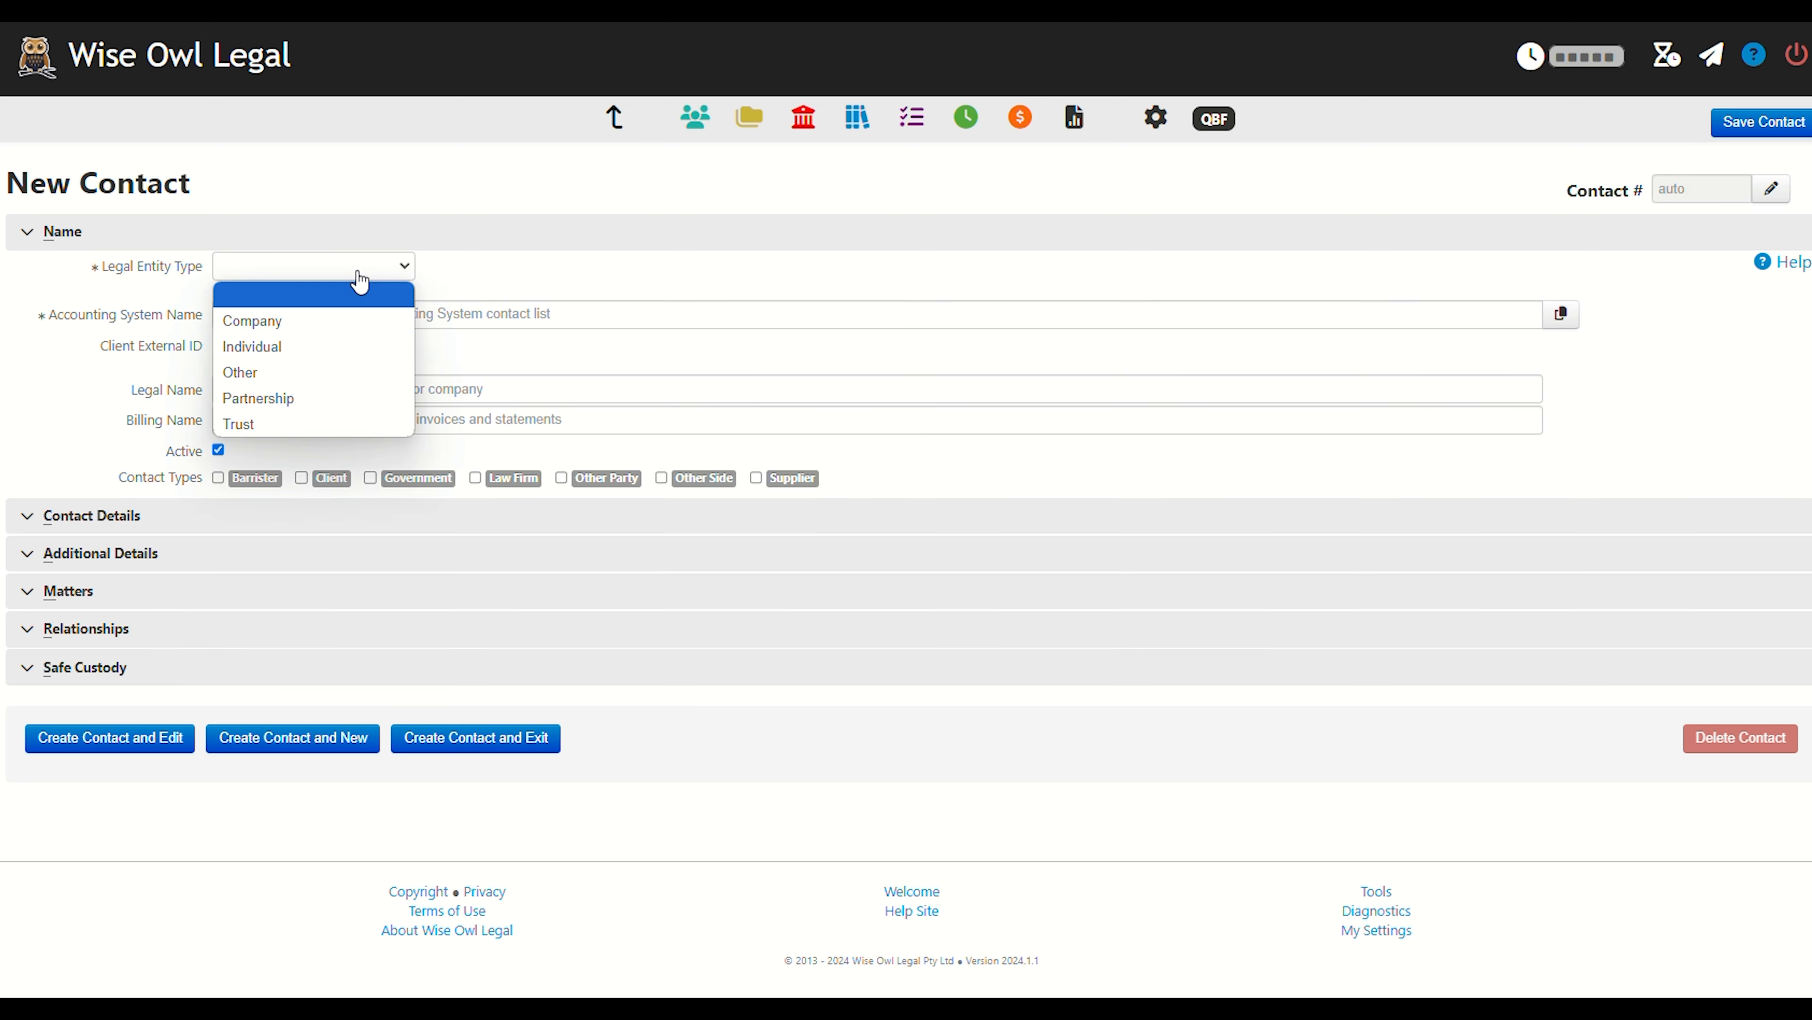
click(291, 347)
click(289, 316)
click(275, 369)
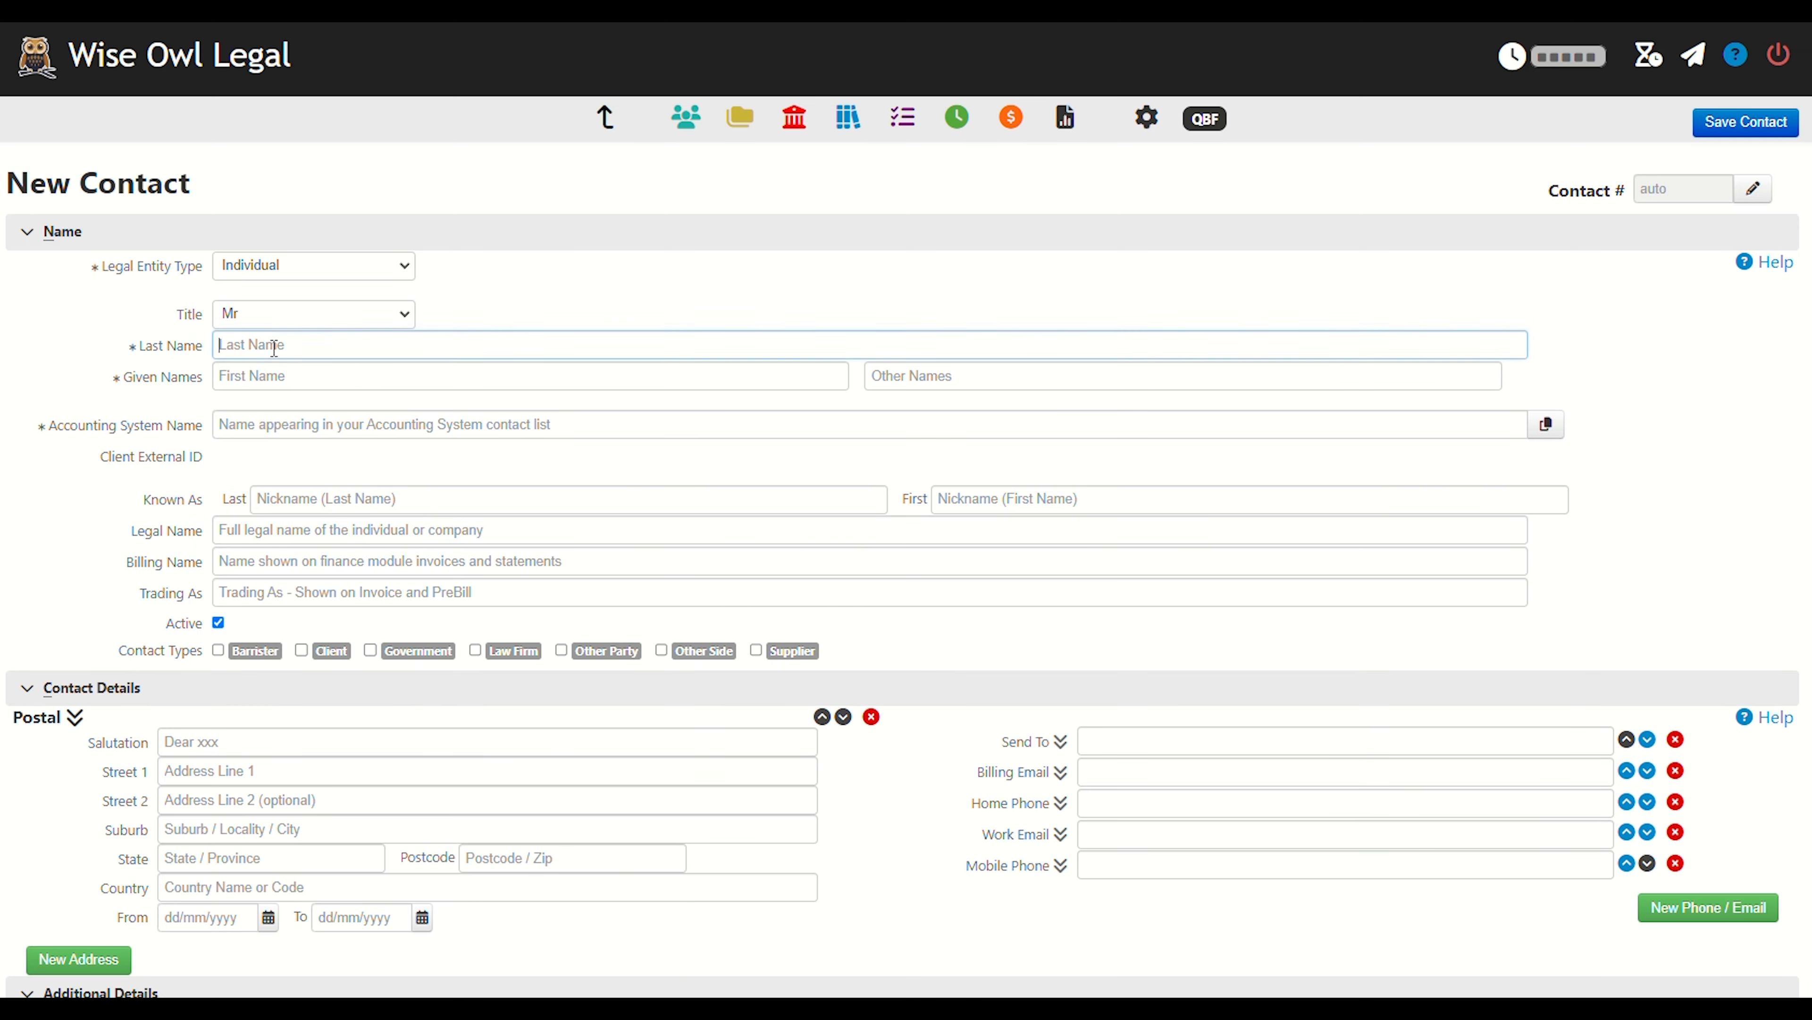